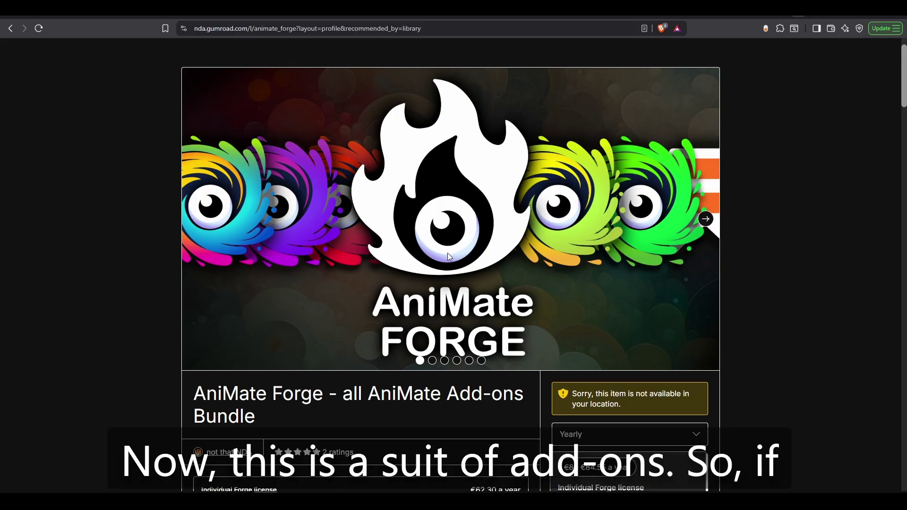
# Browse the AniMate Forge bundle's product images, including AniMate Pro, Rig UI, Transformator and Universal Base Model
pyautogui.click(706, 219)
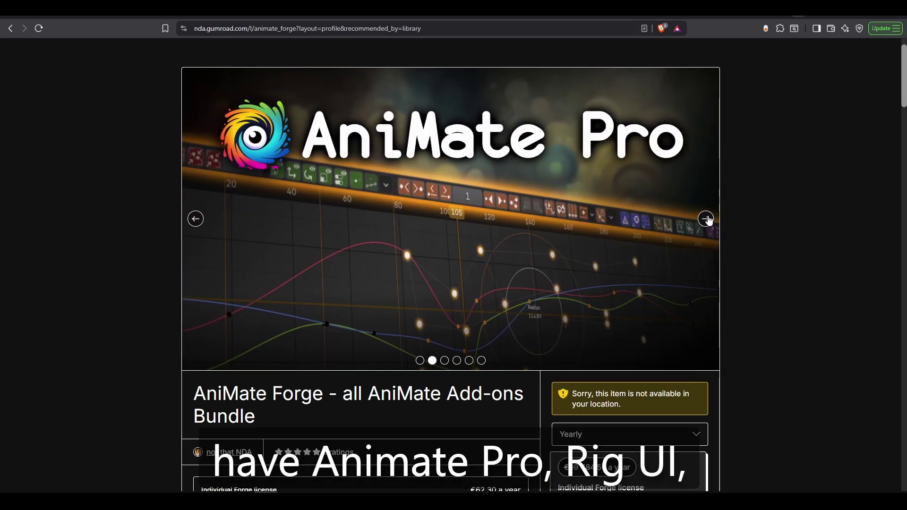
pyautogui.click(707, 219)
pyautogui.click(706, 219)
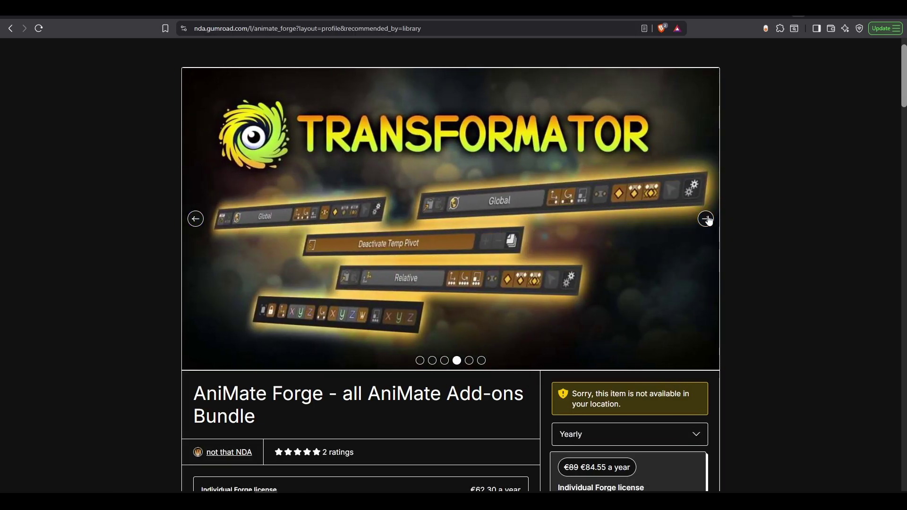
pyautogui.click(706, 219)
pyautogui.click(707, 219)
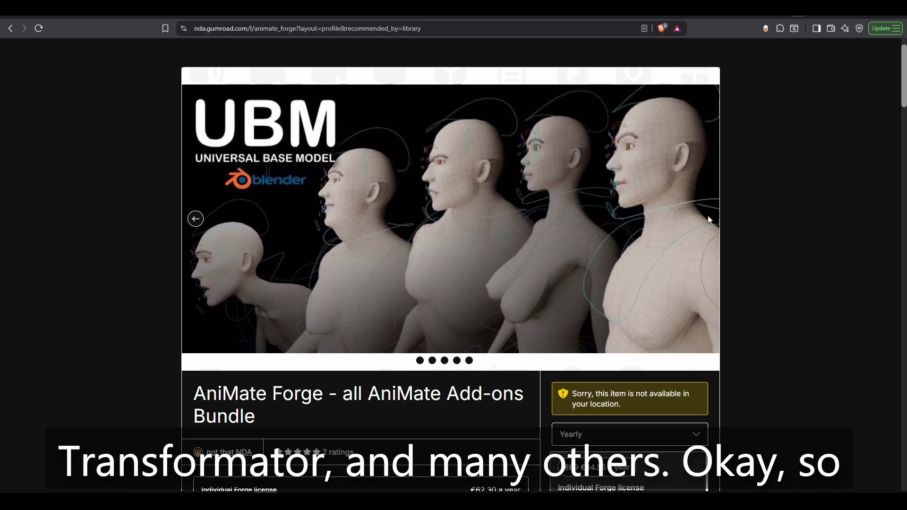
pyautogui.click(196, 228)
pyautogui.click(197, 229)
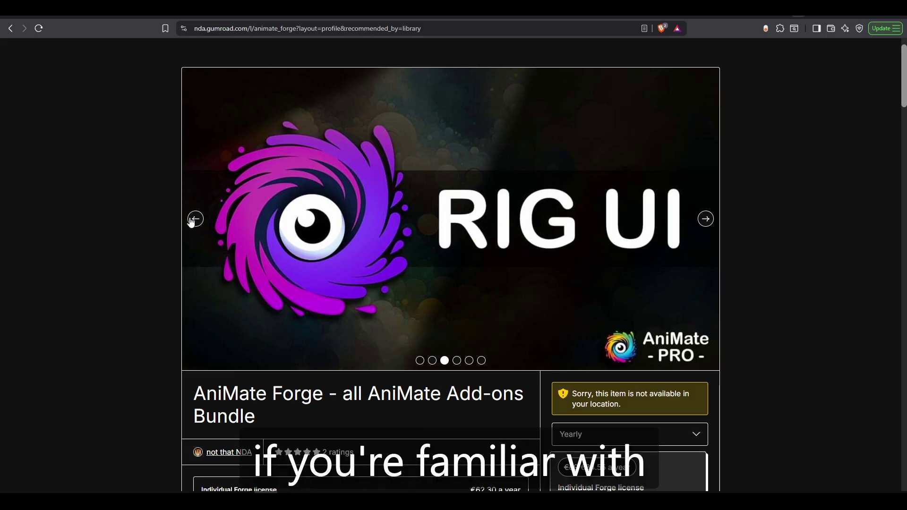
pyautogui.click(192, 221)
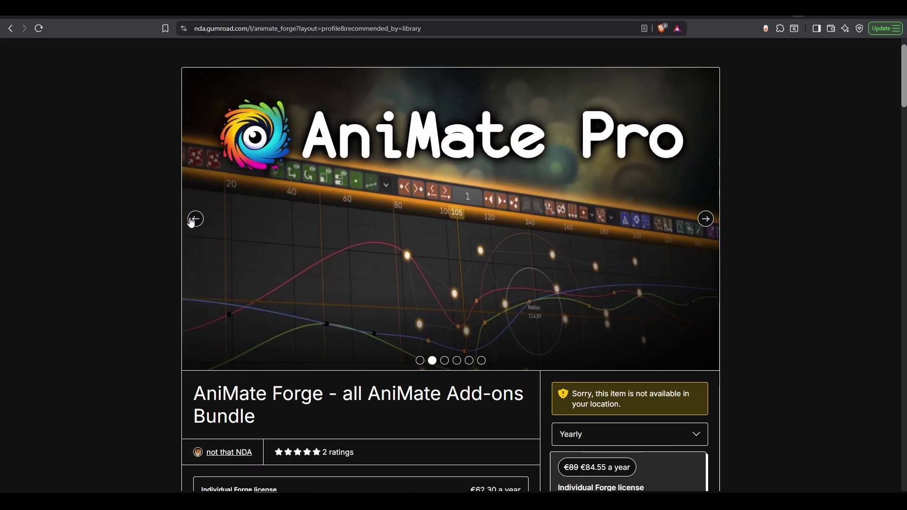
pyautogui.click(194, 219)
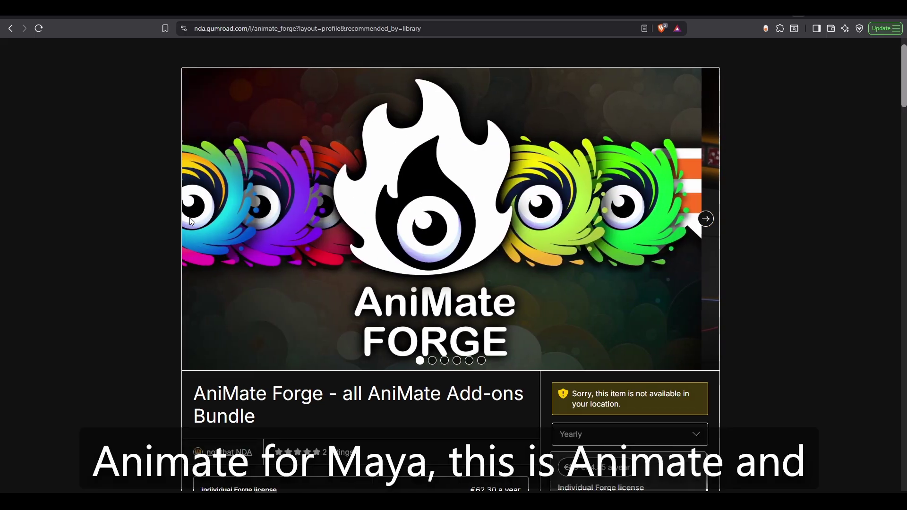
pyautogui.click(705, 220)
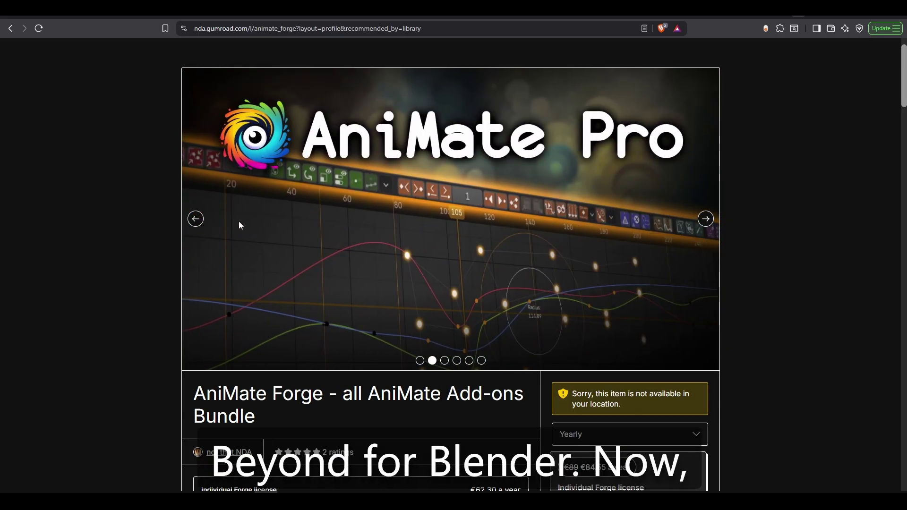
pyautogui.click(196, 219)
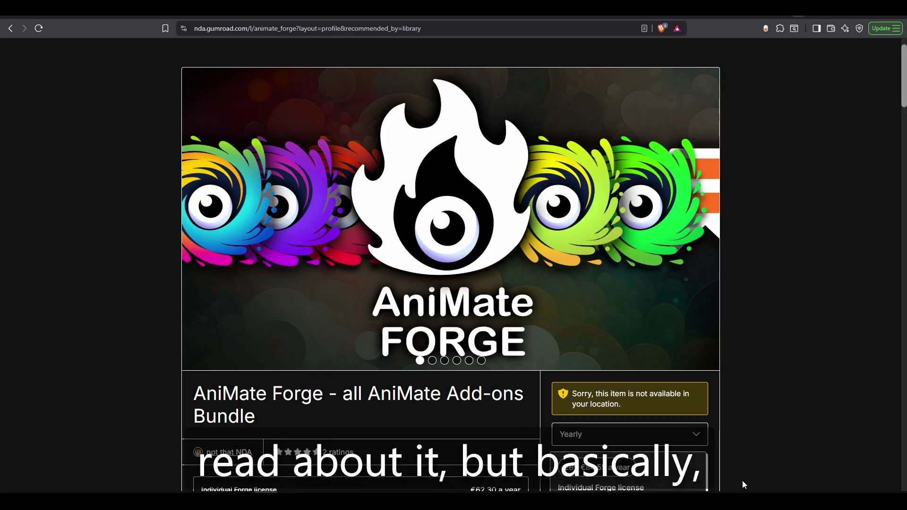
# Switch to Blender and hide the character rig with all its remaining objects in the scene
pyautogui.click(798, 499)
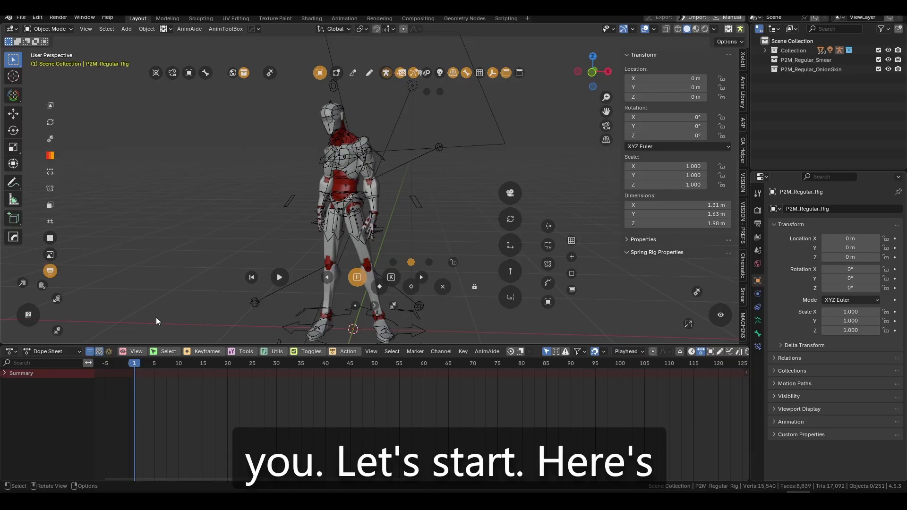
pyautogui.click(374, 205)
pyautogui.moveTo(373, 205); pyautogui.dragTo(284, 142, button='middle')
pyautogui.moveTo(236, 86); pyautogui.dragTo(477, 327)
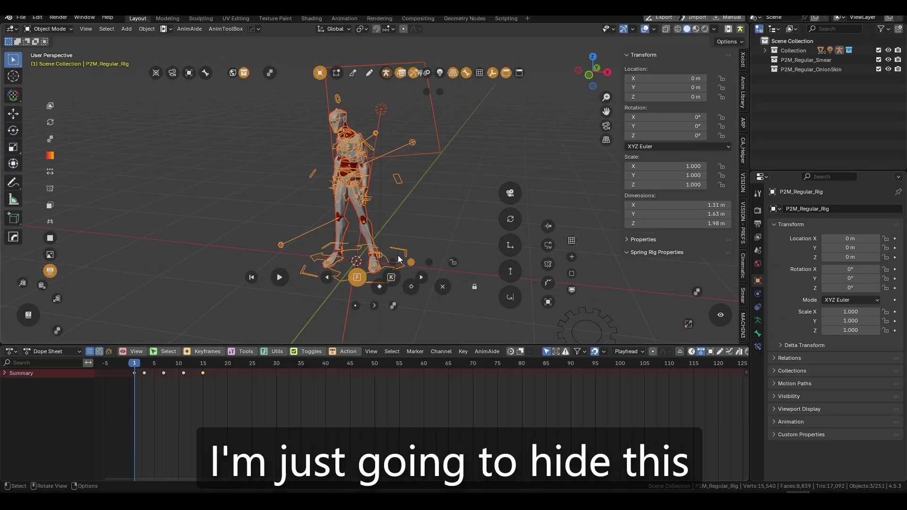
pyautogui.press('h')
pyautogui.hotkey('shift', 'a')
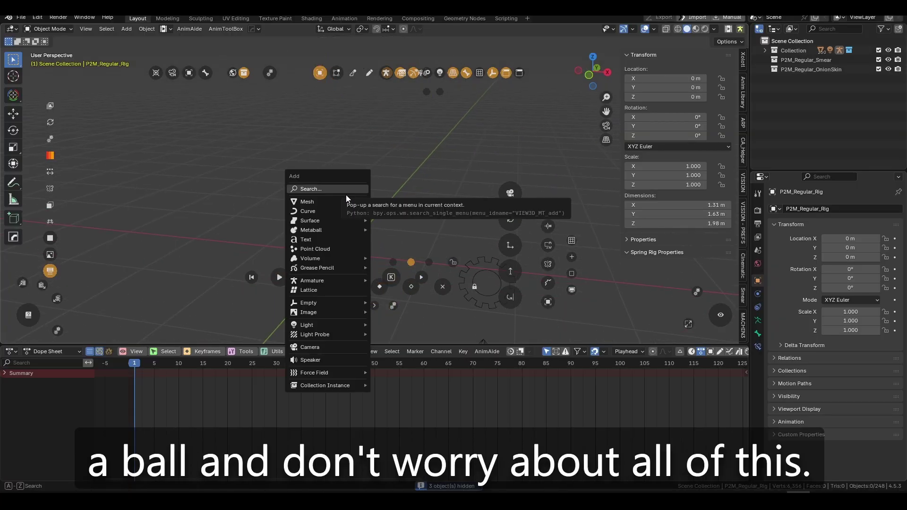
pyautogui.moveTo(324, 202)
pyautogui.press('Escape')
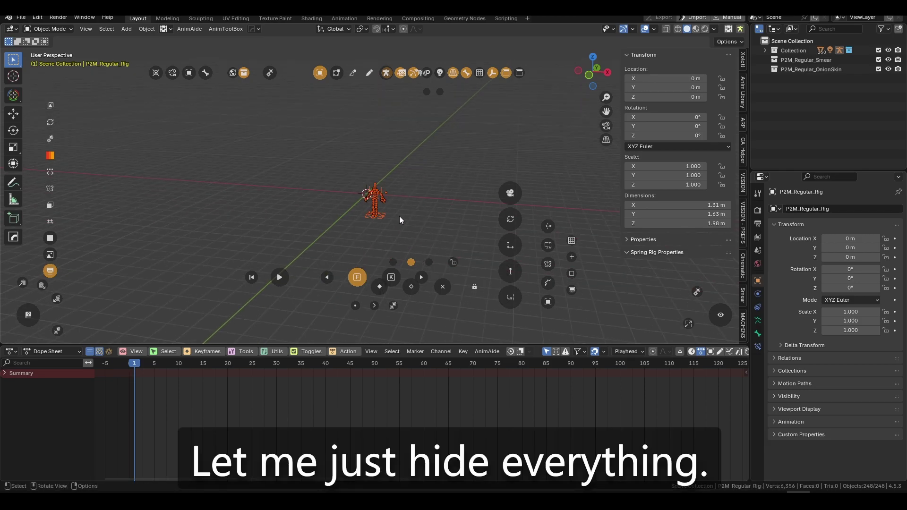
pyautogui.press('h')
# Add a mesh cube at the world origin and keyframe its transforms at frame 1
pyautogui.hotkey('shift', 'a')
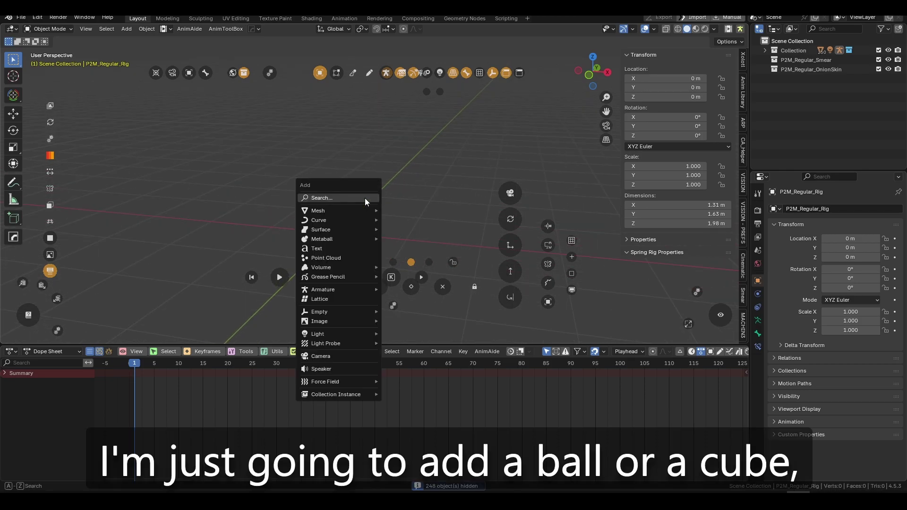
pyautogui.moveTo(337, 211)
pyautogui.click(403, 229)
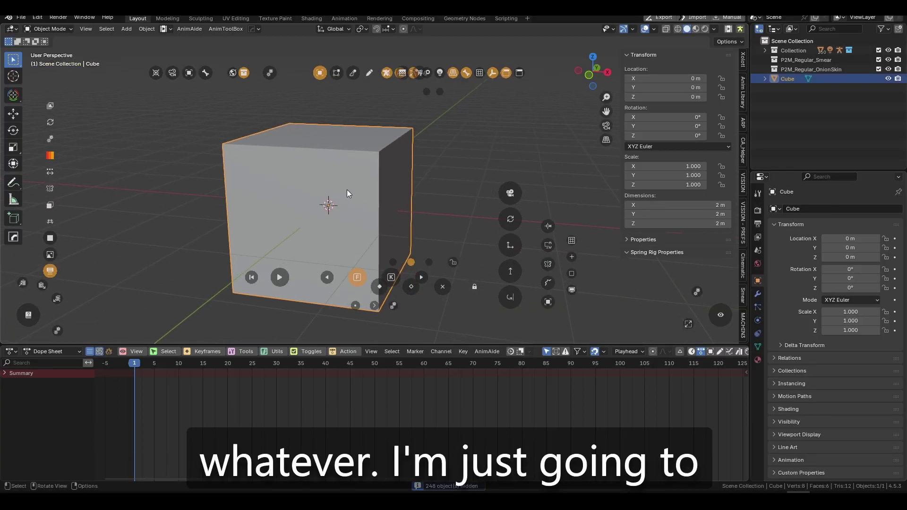
pyautogui.moveTo(455, 206); pyautogui.dragTo(405, 200, button='middle')
pyautogui.press('i')
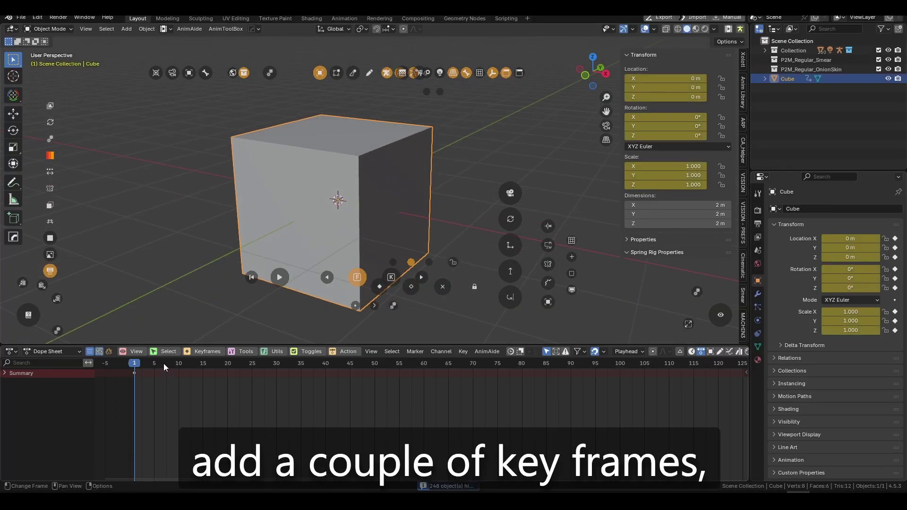
# At frame 15, move the cube about 13.2 m along the Y axis and insert a keyframe
pyautogui.moveTo(163, 364); pyautogui.dragTo(205, 363)
pyautogui.press('g')
pyautogui.press('y')
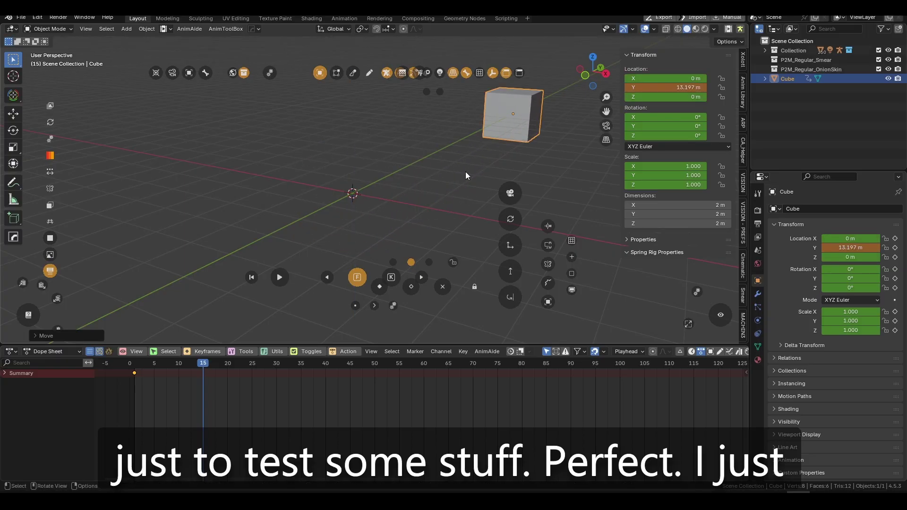
pyautogui.click(467, 171)
pyautogui.press('i')
# Play back and scrub through the cube's animation, stopping at frame 3
pyautogui.press('space')
pyautogui.moveTo(185, 362)
pyautogui.mouseDown()
pyautogui.moveTo(140, 365)
pyautogui.moveTo(172, 371)
pyautogui.mouseUp()
pyautogui.press('space')
pyautogui.moveTo(364, 240); pyautogui.dragTo(298, 235, button='middle')
pyautogui.moveTo(176, 364); pyautogui.dragTo(144, 366)
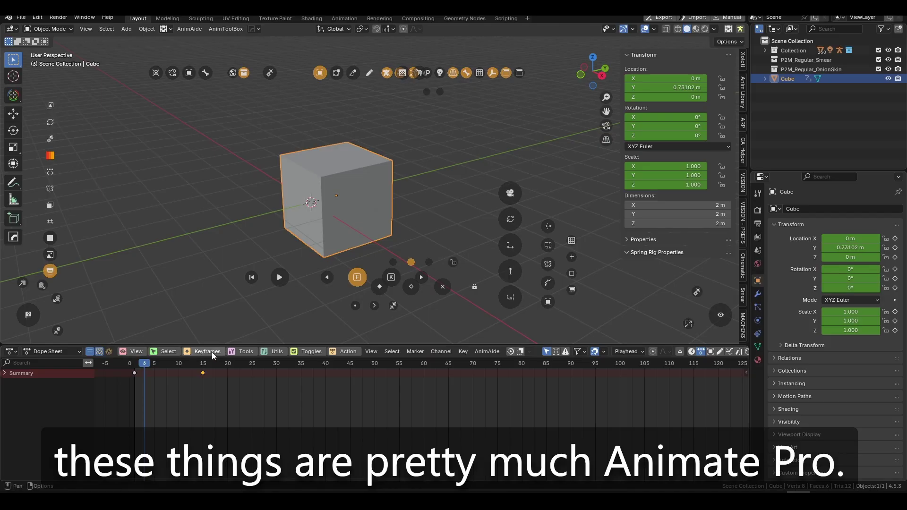
# Change the Dope Sheet to the Graph Editor, frame the curves and expand the cube's Object Transforms channels
pyautogui.hotkey('ctrl', 'Tab')
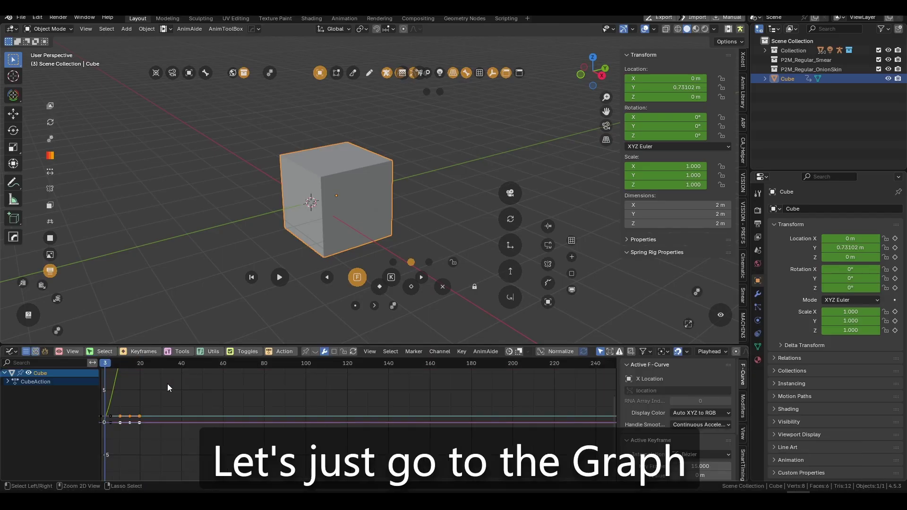
pyautogui.press('Home')
pyautogui.scroll(-5, 225, 392)
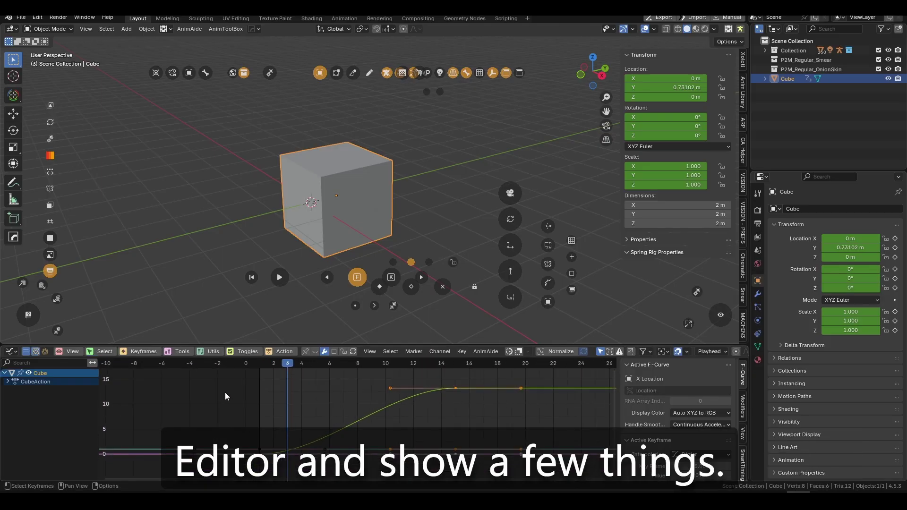
pyautogui.moveTo(351, 378); pyautogui.dragTo(283, 371, button='middle')
pyautogui.click(388, 379)
pyautogui.click(7, 382)
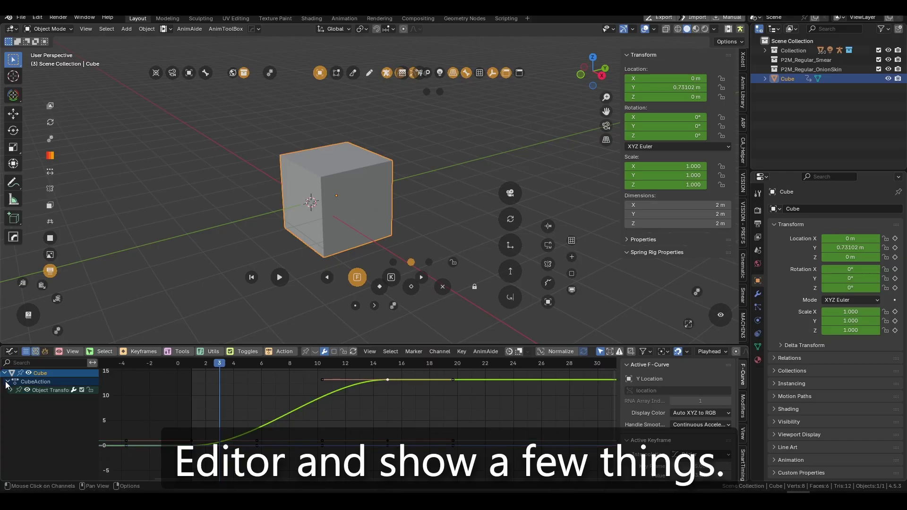
pyautogui.click(12, 391)
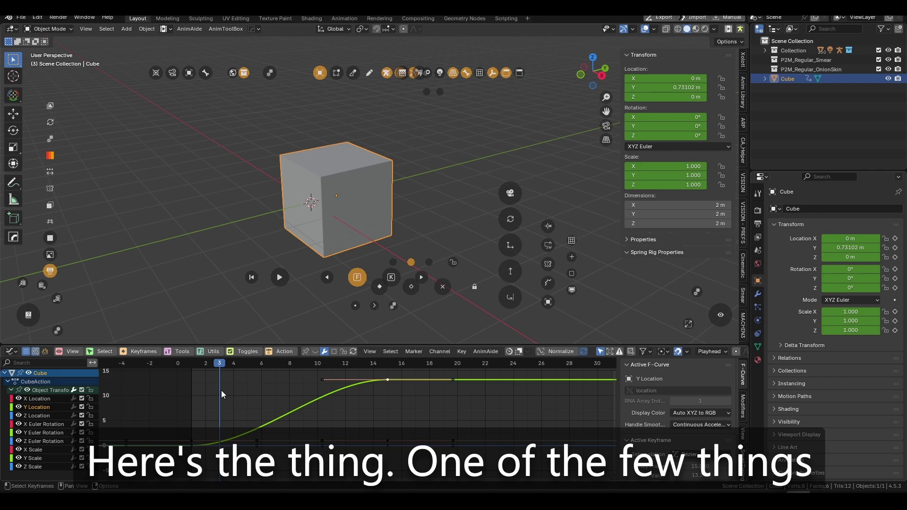
# Examine the cube's overlapping curves by selecting and deselecting the Y Location keyframe at frame 15
pyautogui.click(387, 390)
pyautogui.click(384, 380)
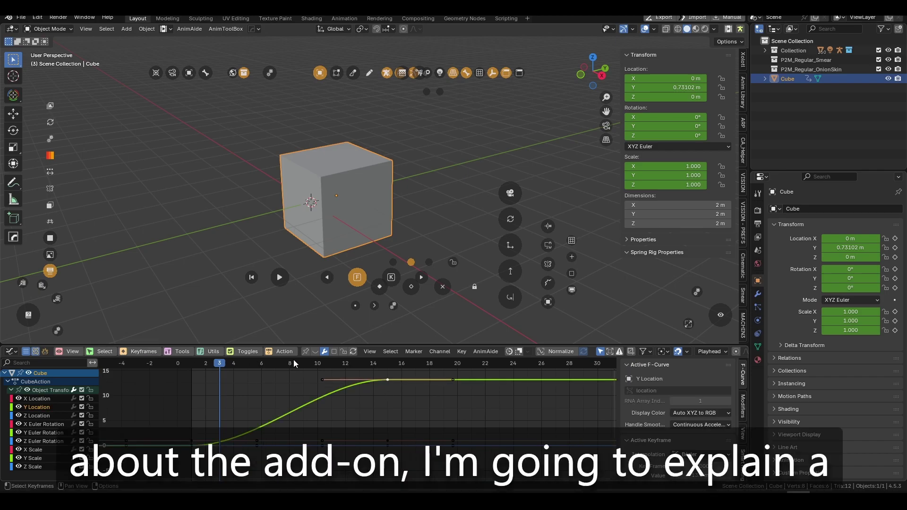
pyautogui.click(342, 409)
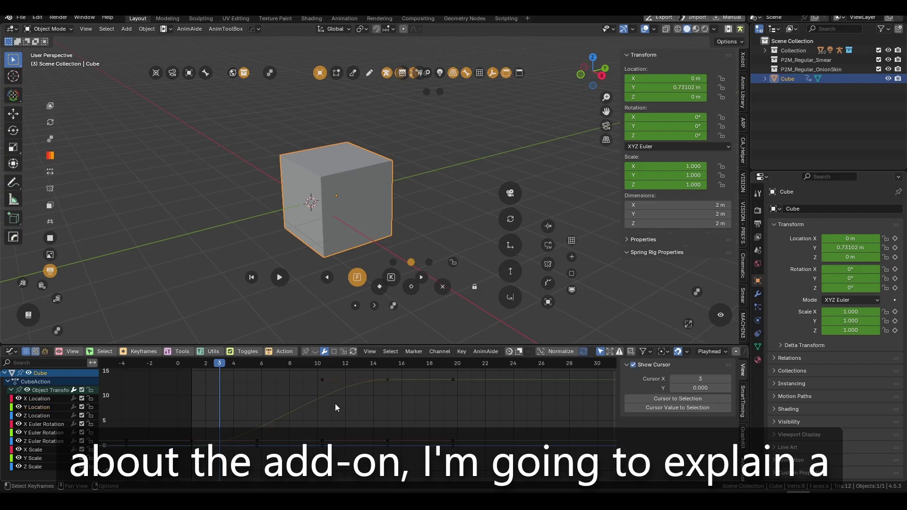
pyautogui.click(388, 379)
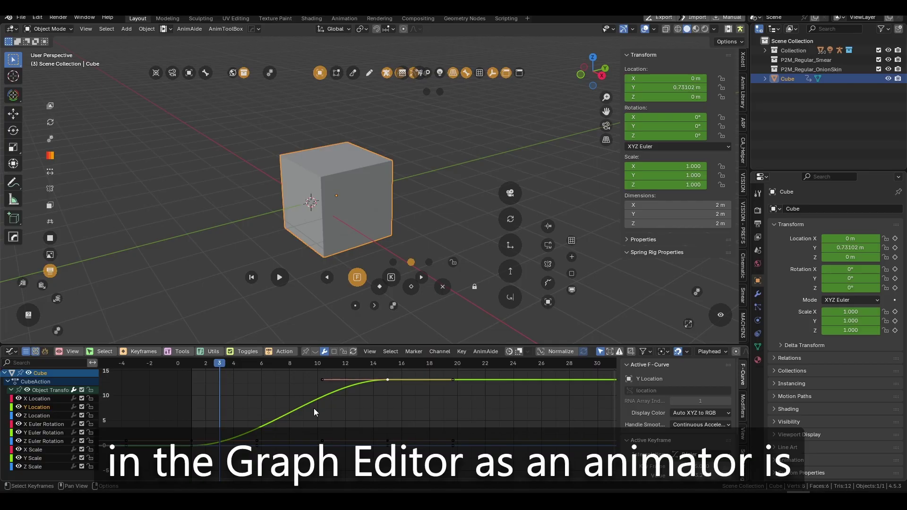
pyautogui.click(370, 394)
pyautogui.click(388, 383)
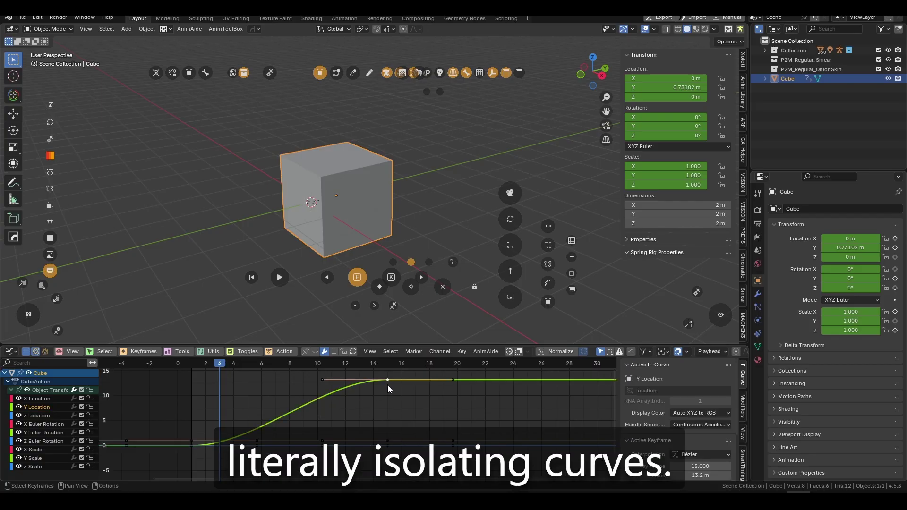
pyautogui.scroll(-2, 347, 422)
pyautogui.moveTo(419, 457); pyautogui.dragTo(209, 428)
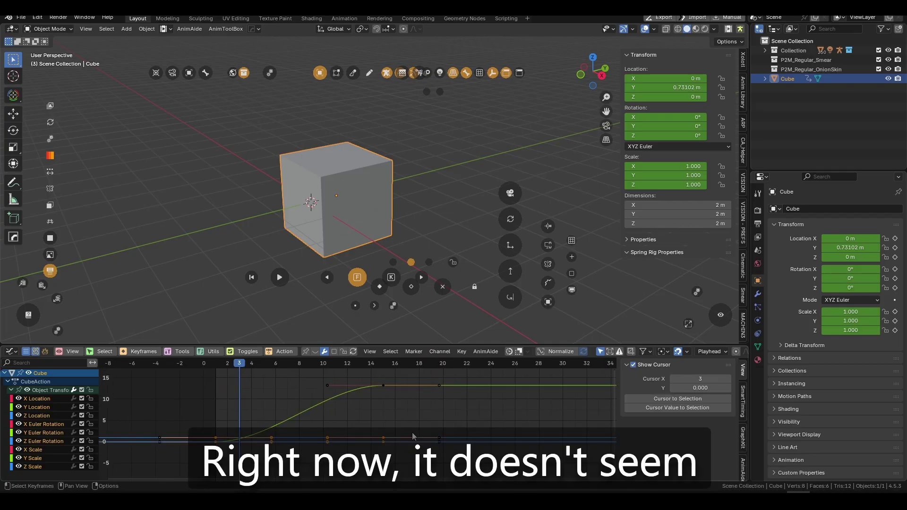
pyautogui.click(383, 386)
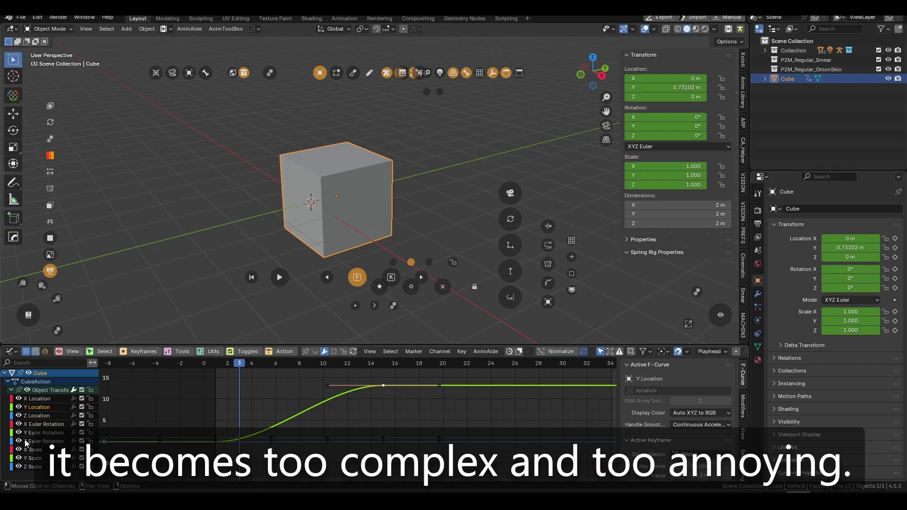
# Isolate the Y Location curve by hiding all the other unselected curves
pyautogui.click(34, 416)
pyautogui.click(35, 410)
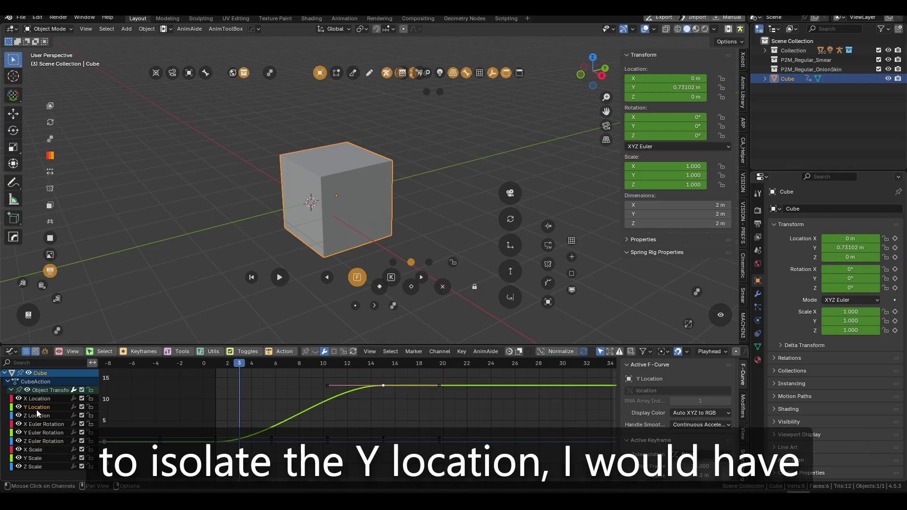
pyautogui.click(36, 418)
pyautogui.click(38, 409)
pyautogui.click(375, 387)
pyautogui.click(379, 388)
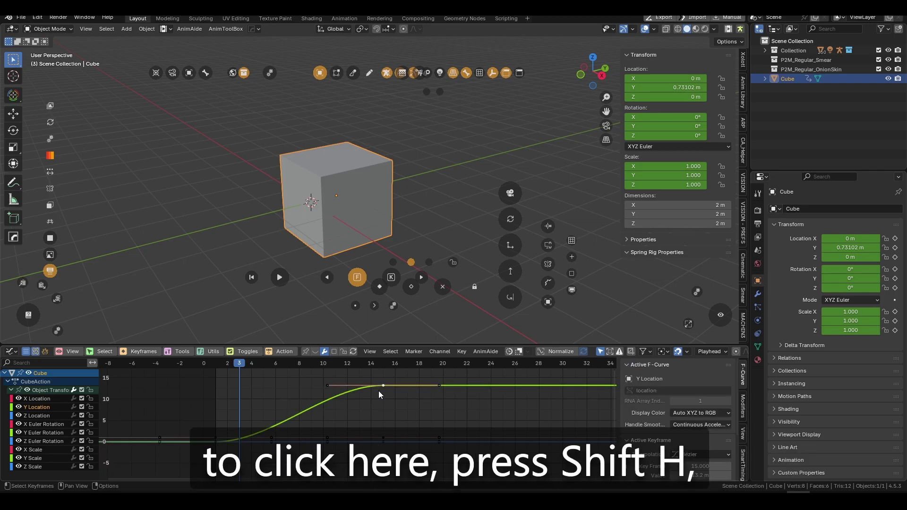
pyautogui.hotkey('shift', 'h')
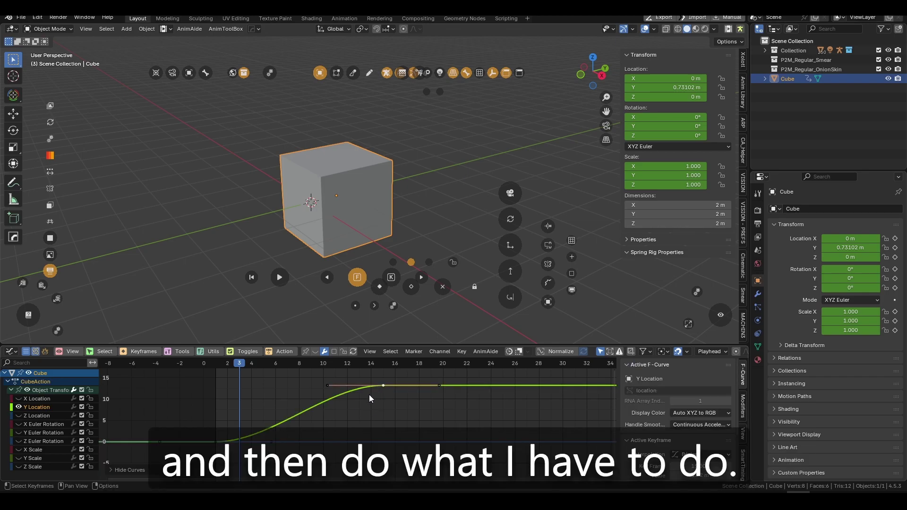
# Duplicate the Y Location keyframe three times, placing the copies at about frames 17, 21 and 26 with values near 5, 11 and 6.5
pyautogui.moveTo(369, 397); pyautogui.dragTo(392, 378)
pyautogui.hotkey('shift', 'd')
pyautogui.click(400, 421)
pyautogui.hotkey('shift', 'd')
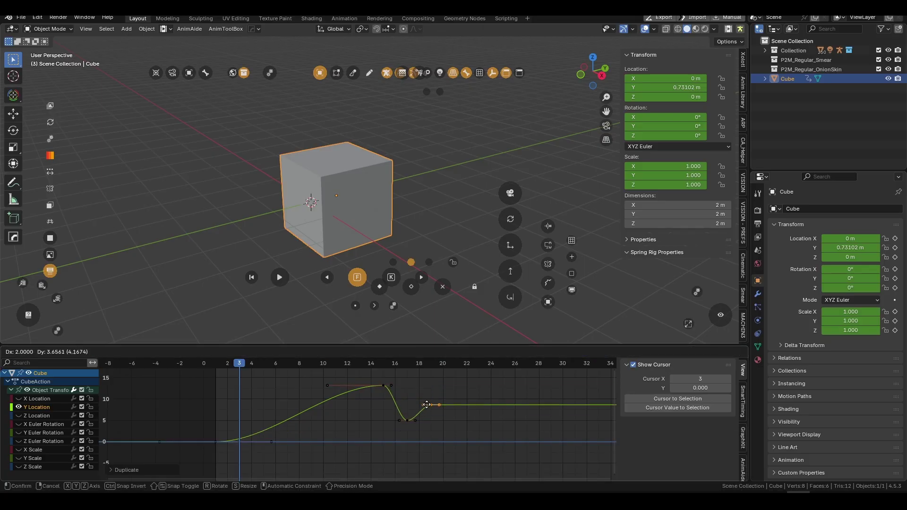
pyautogui.click(452, 395)
pyautogui.hotkey('shift', 'd')
pyautogui.click(512, 416)
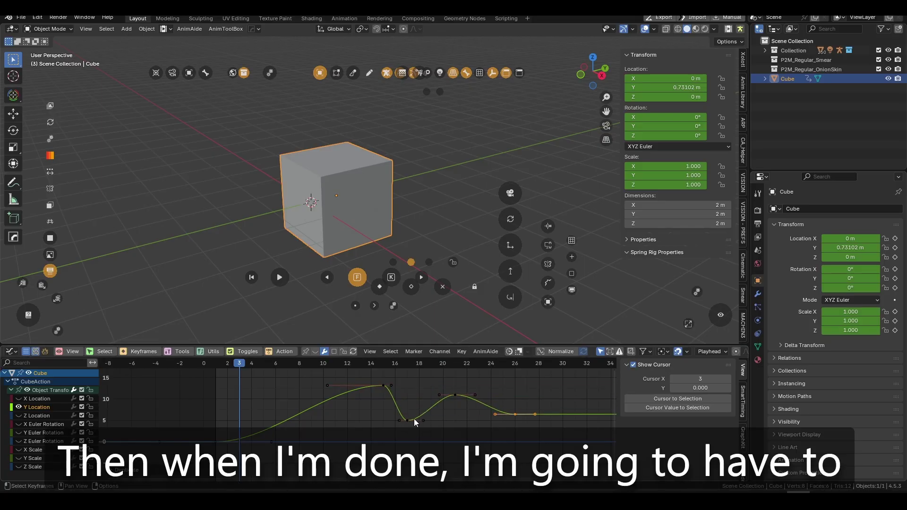
# Reveal all the hidden curves and isolate the Z Location curve instead
pyautogui.click(408, 421)
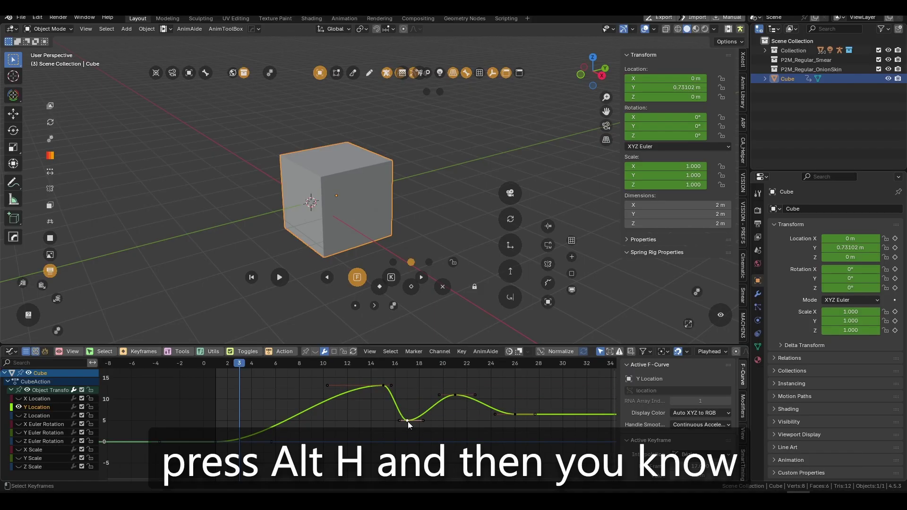
pyautogui.hotkey('alt', 'h')
pyautogui.click(41, 416)
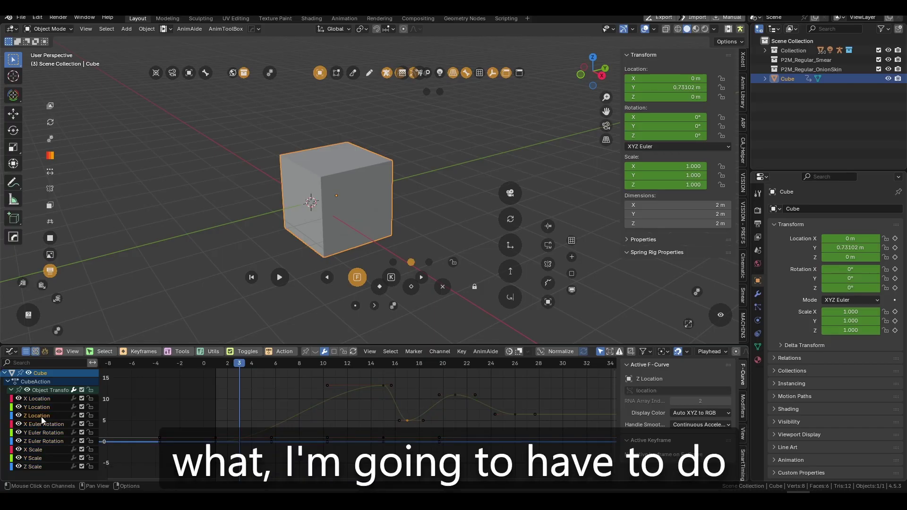
pyautogui.hotkey('shift', 'h')
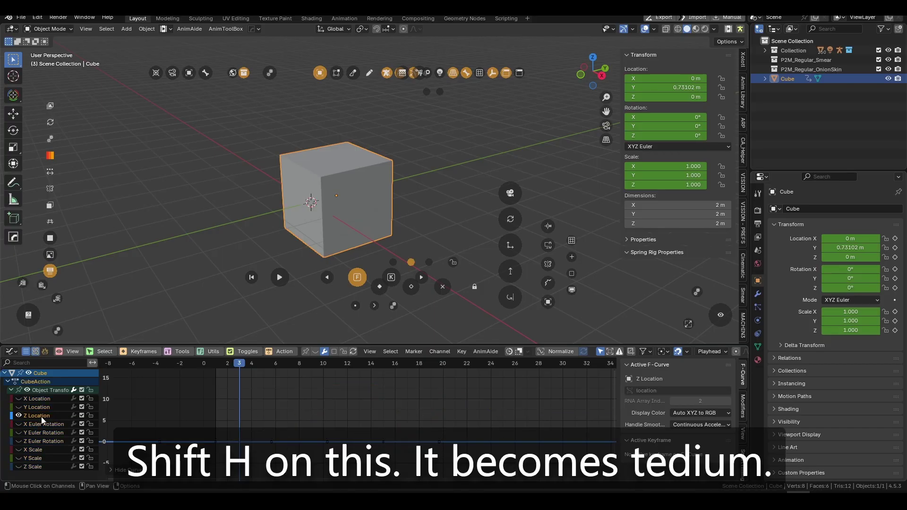
# Reveal all the hidden curves and isolate the X, Y and Z Location curves with the add-on's Select tools
pyautogui.hotkey('alt', 'h')
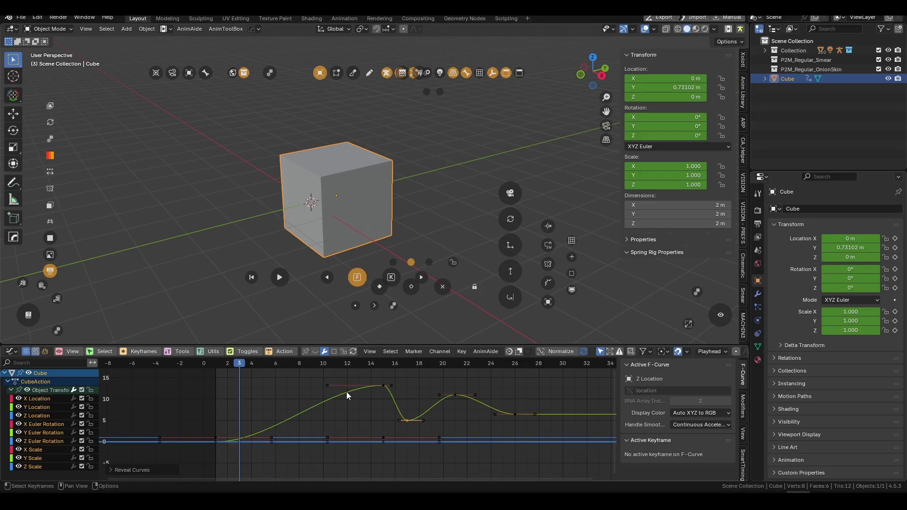
pyautogui.click(104, 352)
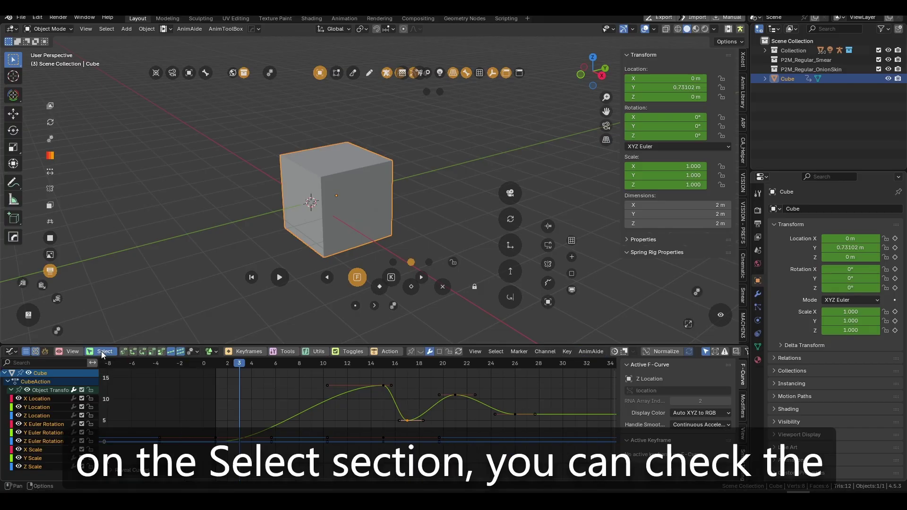
pyautogui.click(125, 354)
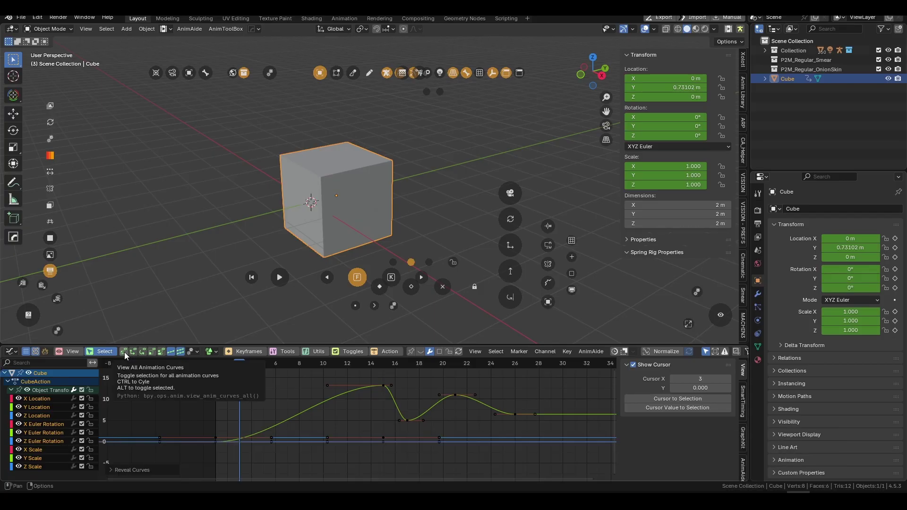
pyautogui.click(131, 353)
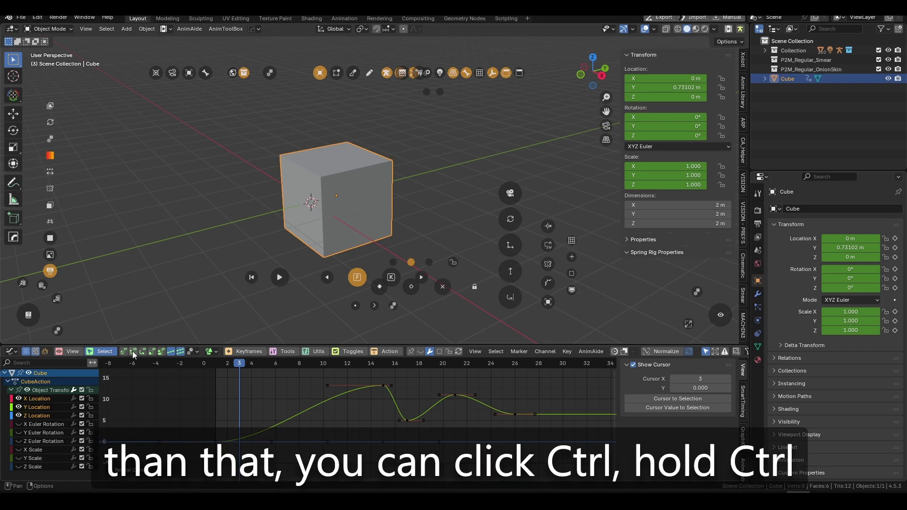
# Cycle through the location curves one at a time until only the Y Location curve is isolated
pyautogui.keyDown('ctrl'); pyautogui.click(133, 352); pyautogui.keyUp('ctrl')
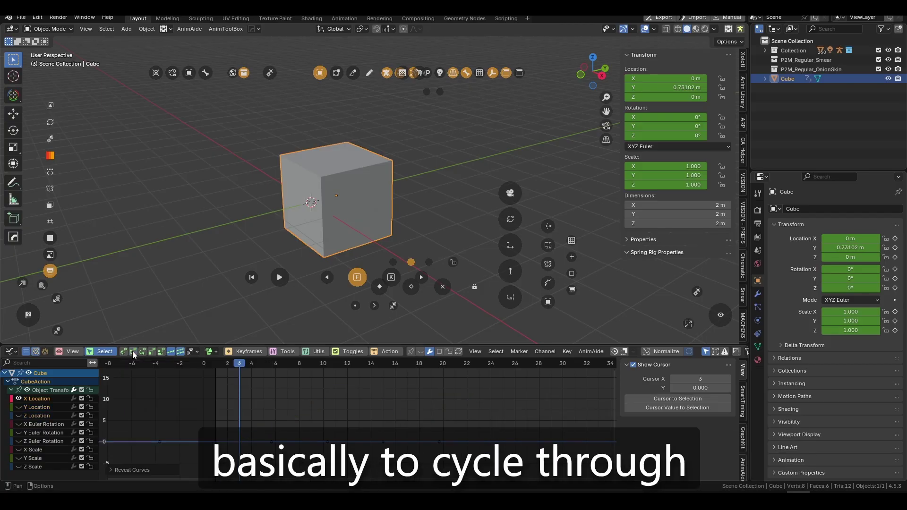
pyautogui.keyDown('ctrl'); pyautogui.click(133, 352); pyautogui.keyUp('ctrl')
pyautogui.keyDown('ctrl'); pyautogui.click(133, 352); pyautogui.keyUp('ctrl')
pyautogui.keyDown('ctrl'); pyautogui.click(133, 352); pyautogui.keyUp('ctrl')
pyautogui.keyDown('ctrl'); pyautogui.click(133, 352); pyautogui.keyUp('ctrl')
pyautogui.keyDown('ctrl'); pyautogui.click(133, 352); pyautogui.keyUp('ctrl')
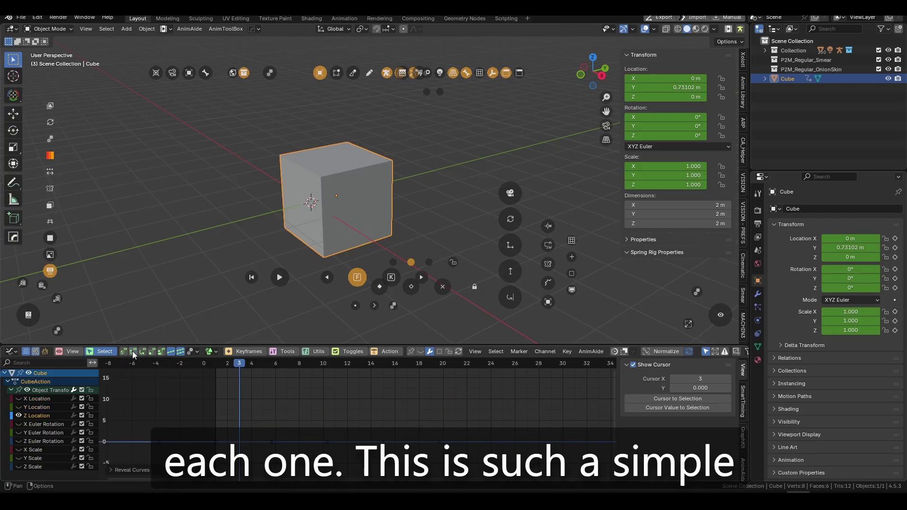
pyautogui.keyDown('ctrl'); pyautogui.click(133, 352); pyautogui.keyUp('ctrl')
pyautogui.keyDown('ctrl'); pyautogui.click(133, 352); pyautogui.keyUp('ctrl')
pyautogui.keyDown('ctrl'); pyautogui.click(133, 352); pyautogui.keyUp('ctrl')
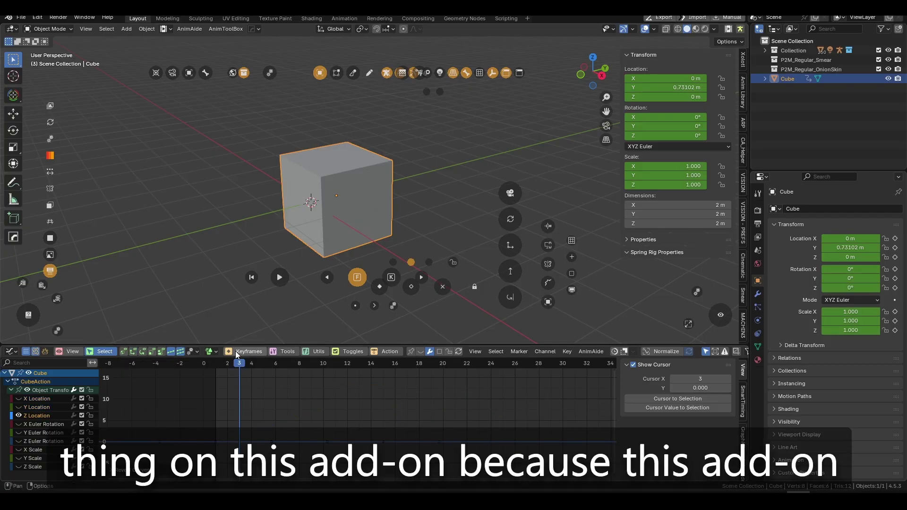
pyautogui.click(137, 353)
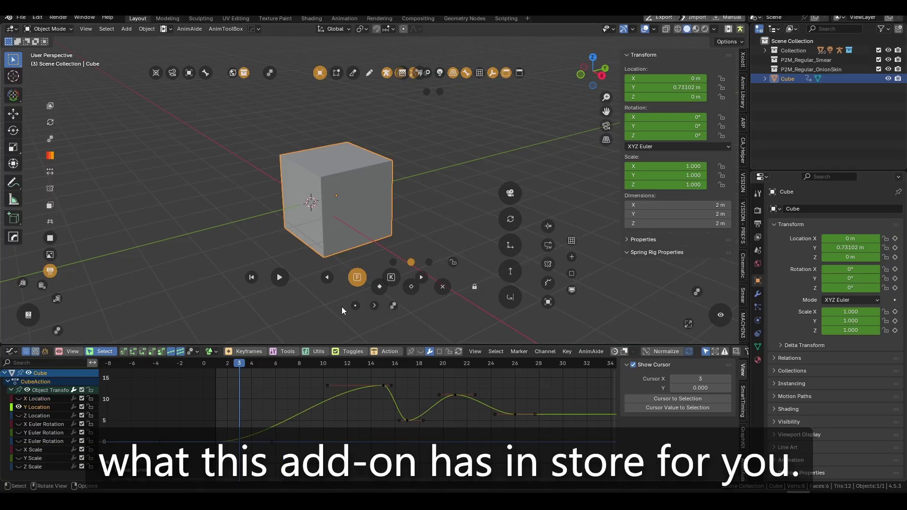
# Collapse the Select tool group and switch the Graph Editor area to the Dope Sheet
pyautogui.click(106, 353)
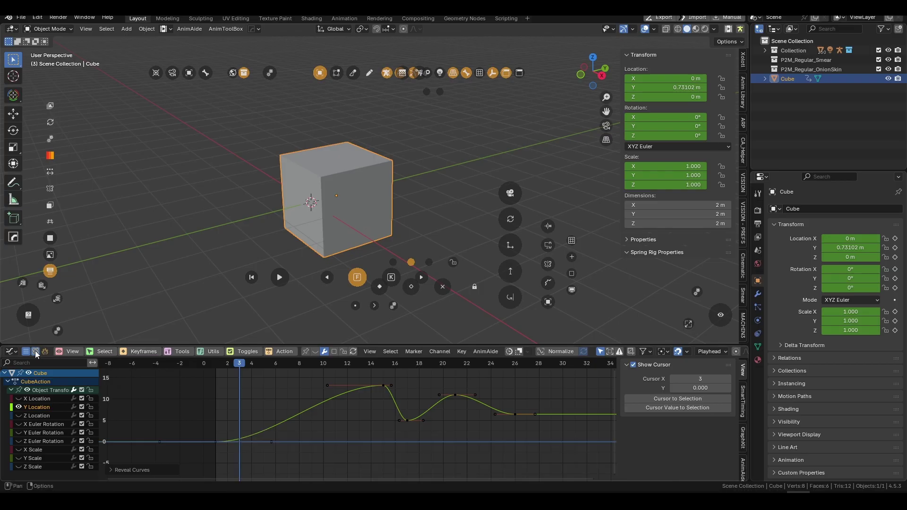
pyautogui.click(15, 352)
pyautogui.click(148, 377)
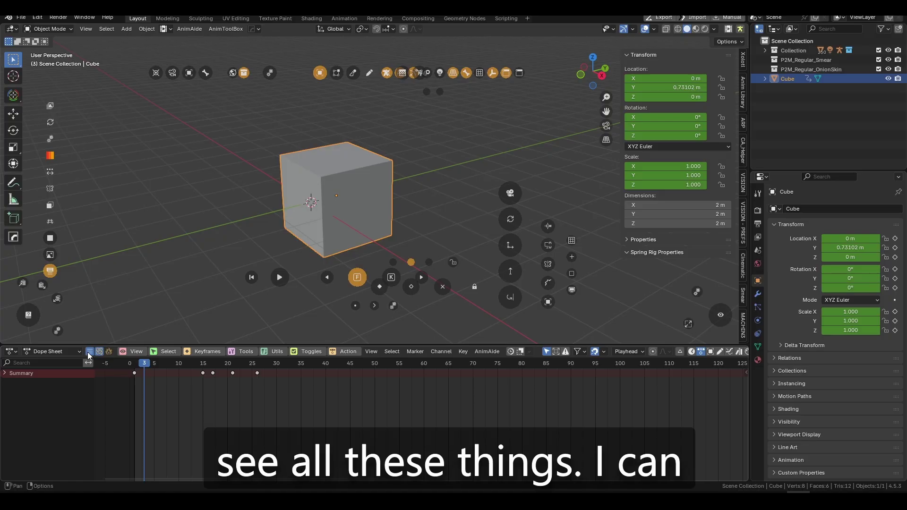
# Try hiding the Dope Sheet header's standard menus and add-on buttons, and restore both
pyautogui.click(99, 352)
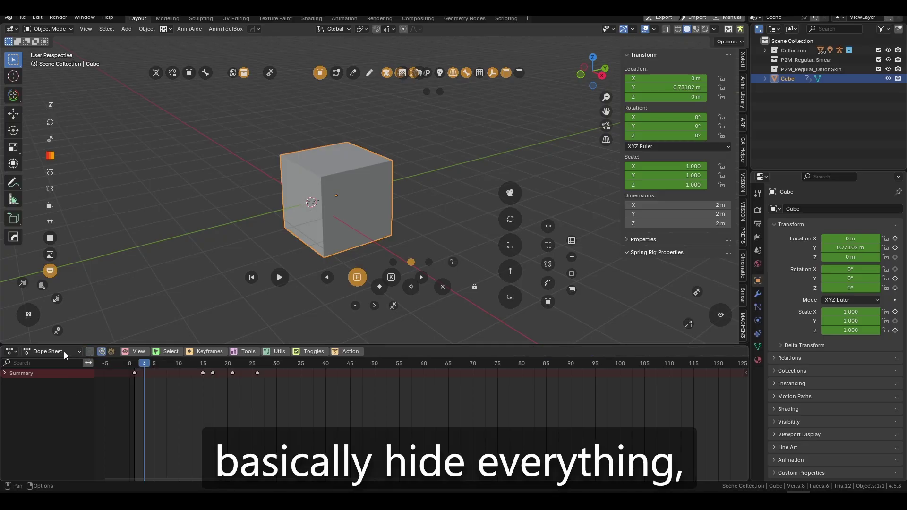
pyautogui.click(102, 352)
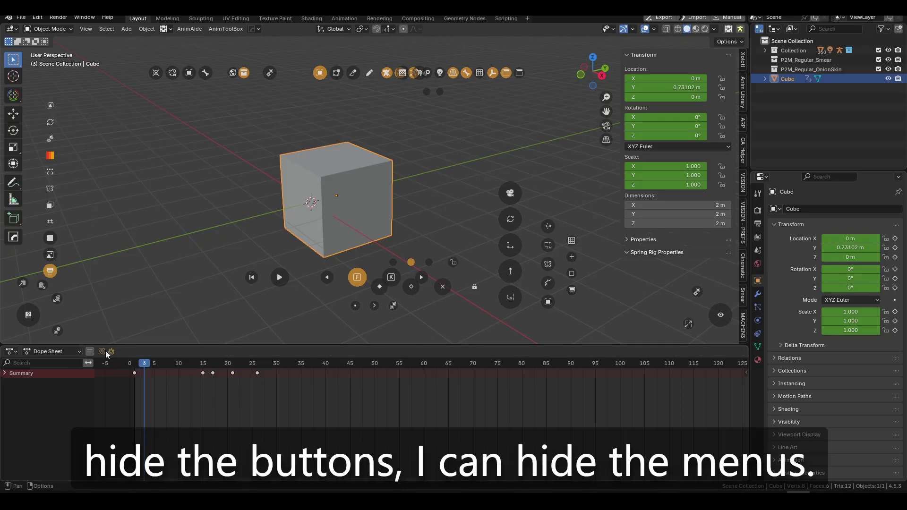
pyautogui.click(106, 351)
pyautogui.click(92, 351)
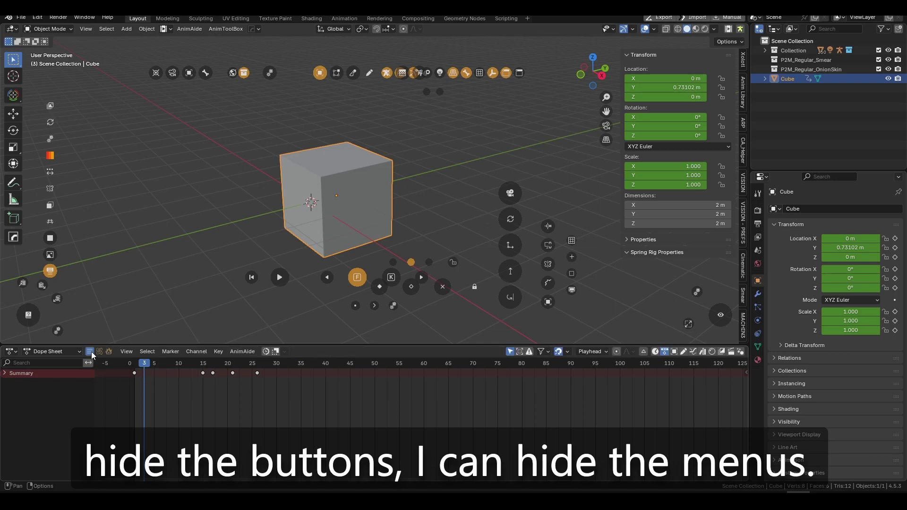
pyautogui.click(99, 352)
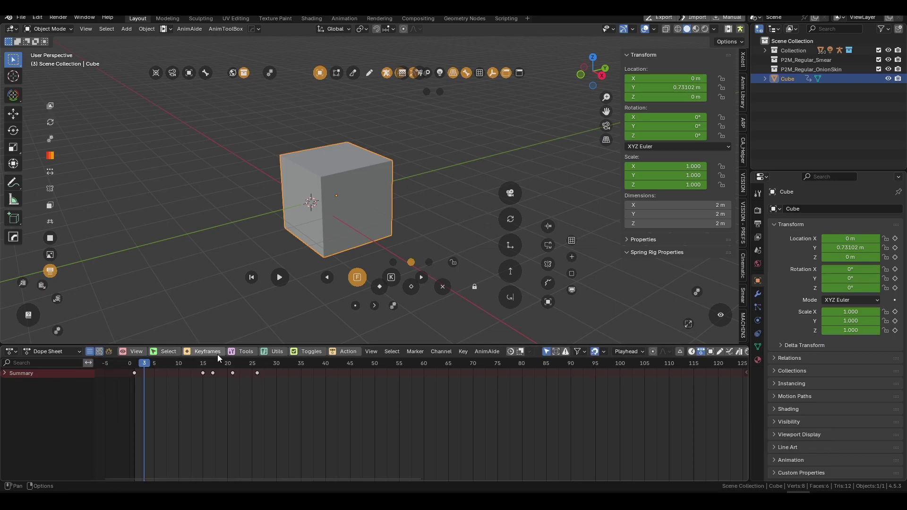
# Expand and collapse the View tool group, and switch to the Graph Editor and back to the Dope Sheet
pyautogui.click(135, 352)
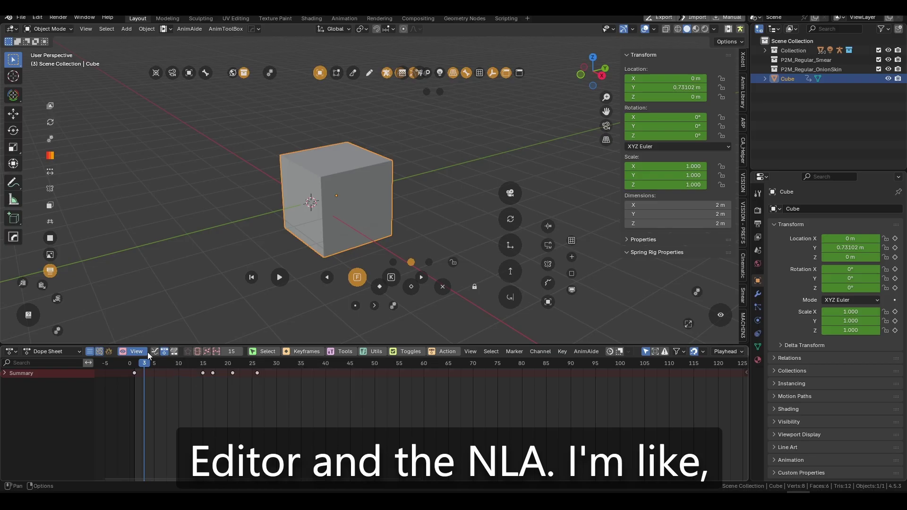
pyautogui.click(147, 352)
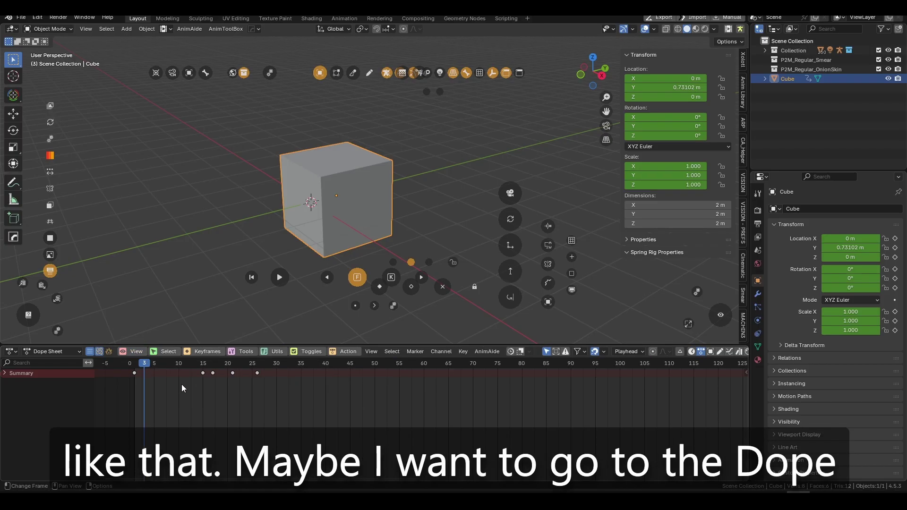
pyautogui.hotkey('ctrl', 'Tab')
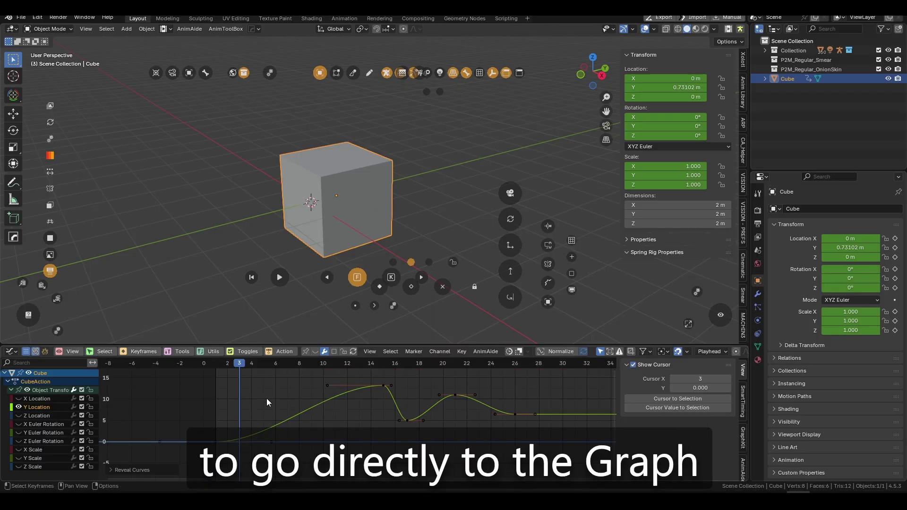
pyautogui.hotkey('ctrl', 'Tab')
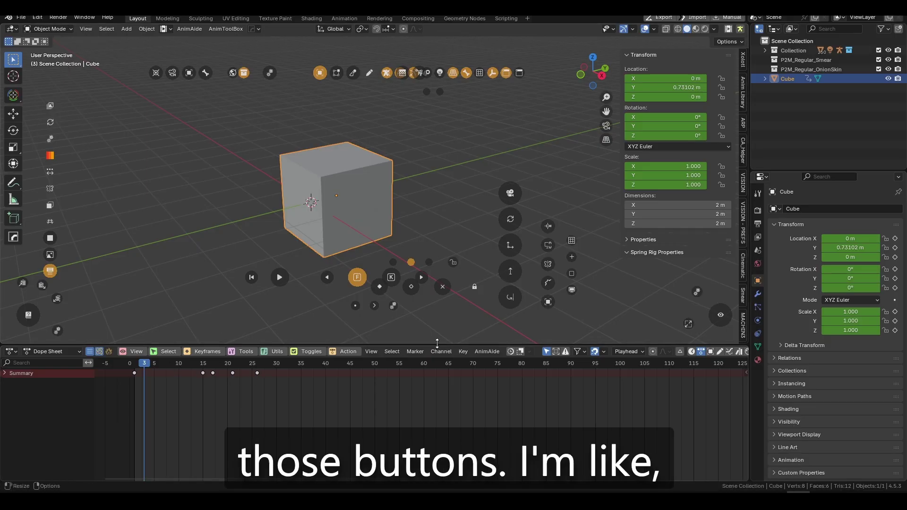
# Open the add-on preferences, search for "anim" and expand the AniMate - AniMatePro Forge settings
pyautogui.click(42, 21)
pyautogui.click(70, 146)
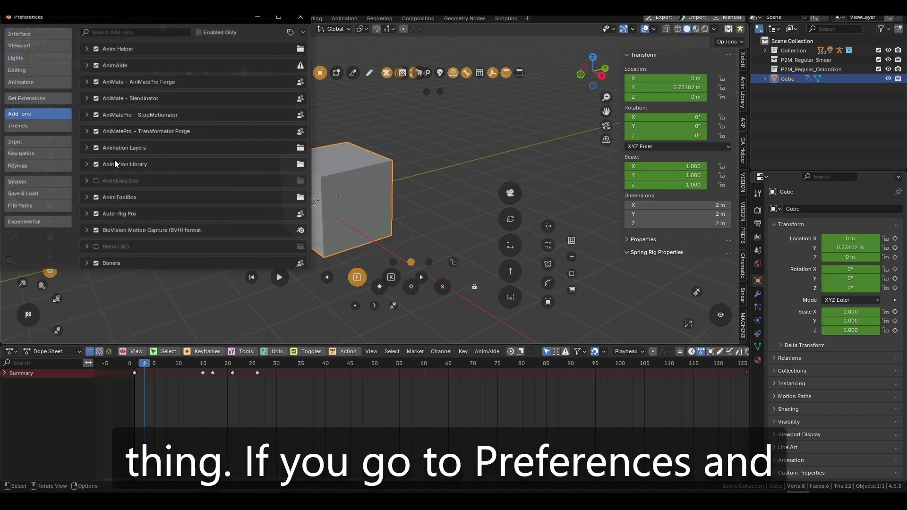
pyautogui.click(127, 31)
pyautogui.write('anim')
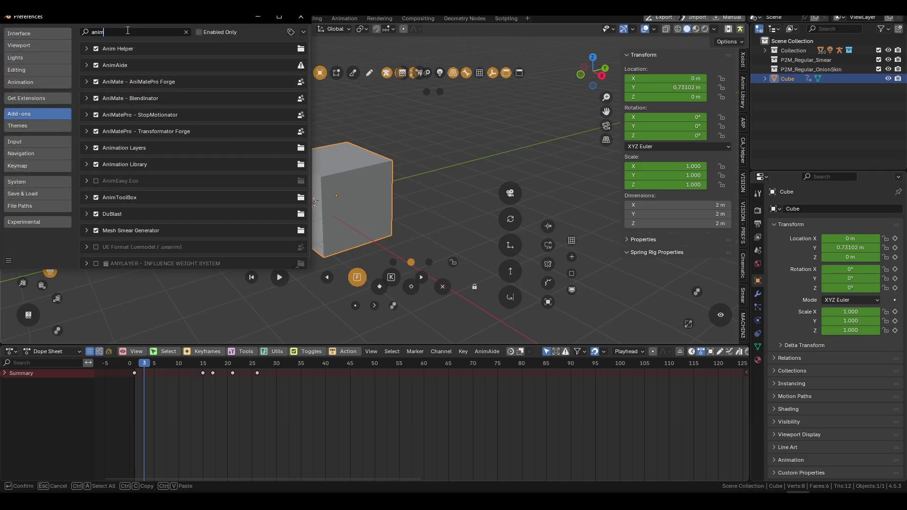
pyautogui.click(91, 81)
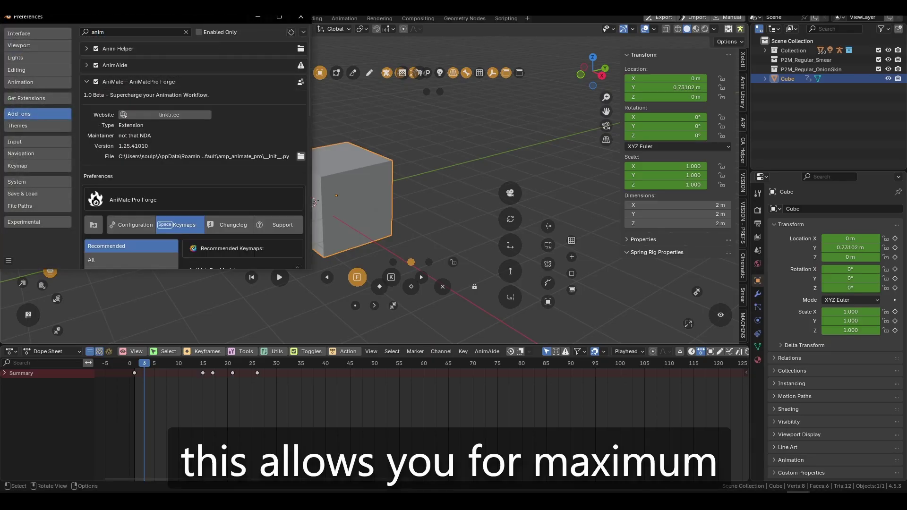
# Maximize the Preferences window and open the add-on's UI - Panels configuration with an enlarged category list
pyautogui.click(284, 17)
pyautogui.click(215, 214)
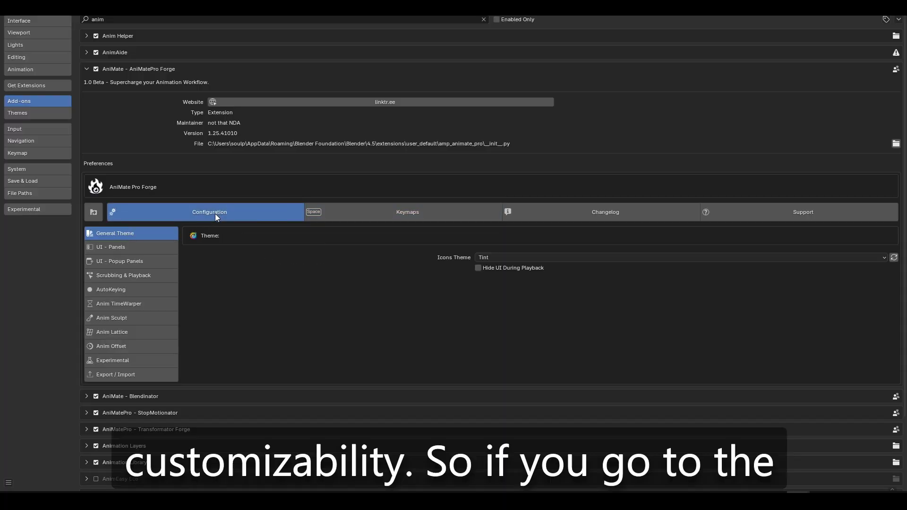
pyautogui.click(141, 250)
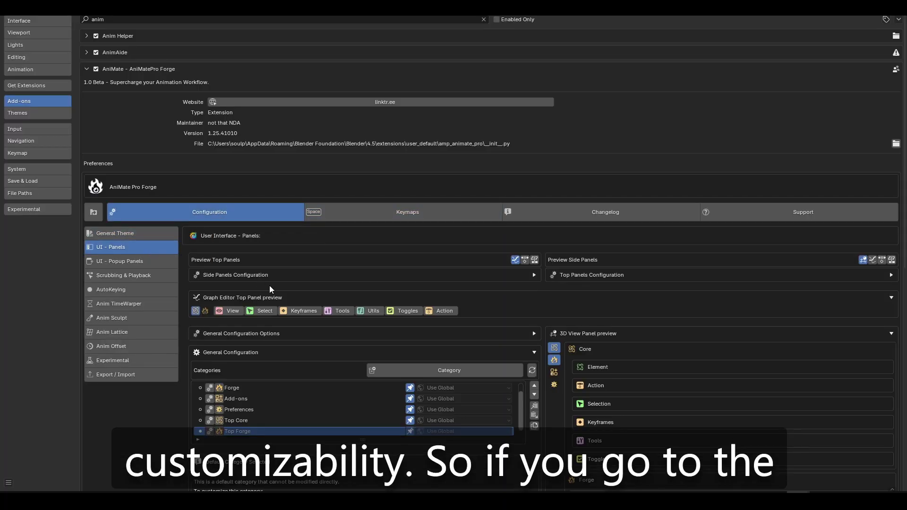
pyautogui.scroll(-4, 283, 293)
pyautogui.moveTo(350, 365); pyautogui.dragTo(350, 377)
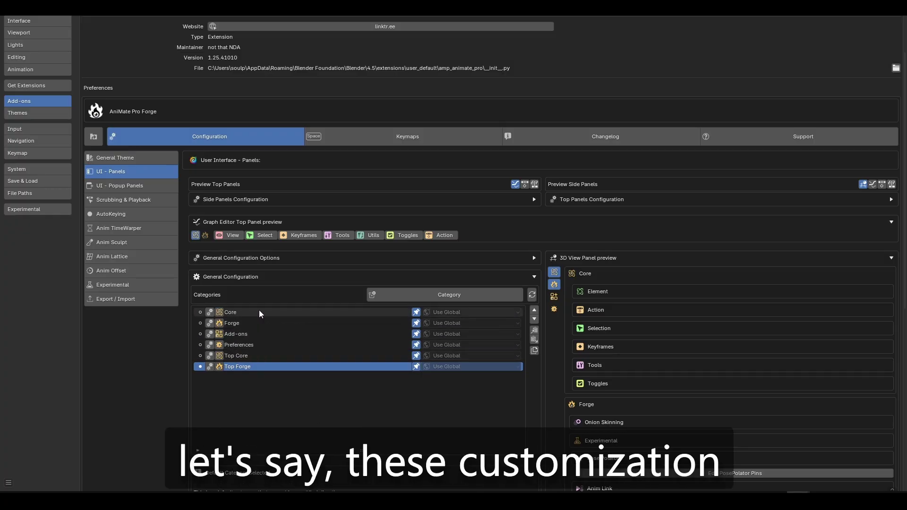
# Unpin all the panel categories from Core to Top Forge, and resize the Preferences window to uncover the Dope Sheet header
pyautogui.moveTo(421, 317); pyautogui.dragTo(418, 369)
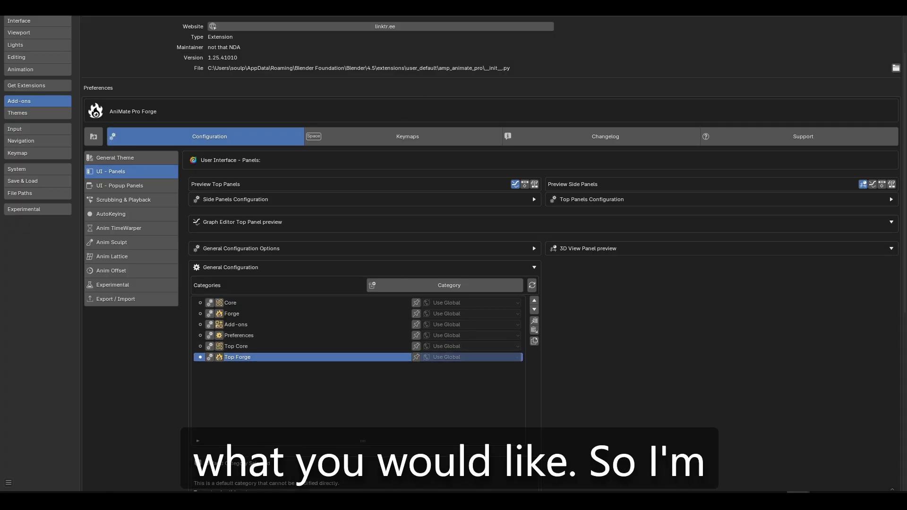
pyautogui.moveTo(449, 9); pyautogui.dragTo(529, 51)
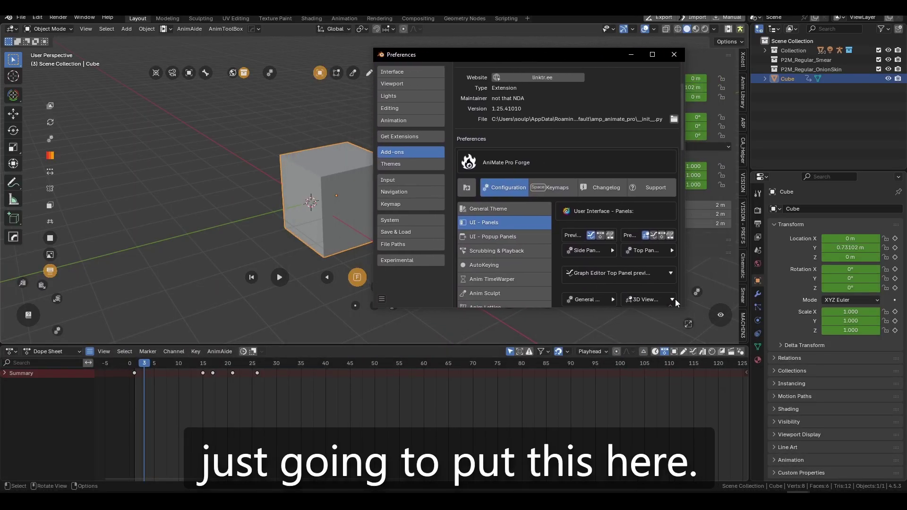
pyautogui.moveTo(681, 310); pyautogui.dragTo(880, 450)
# Pin all the panel categories again, from Top Forge up to Core
pyautogui.click(658, 408)
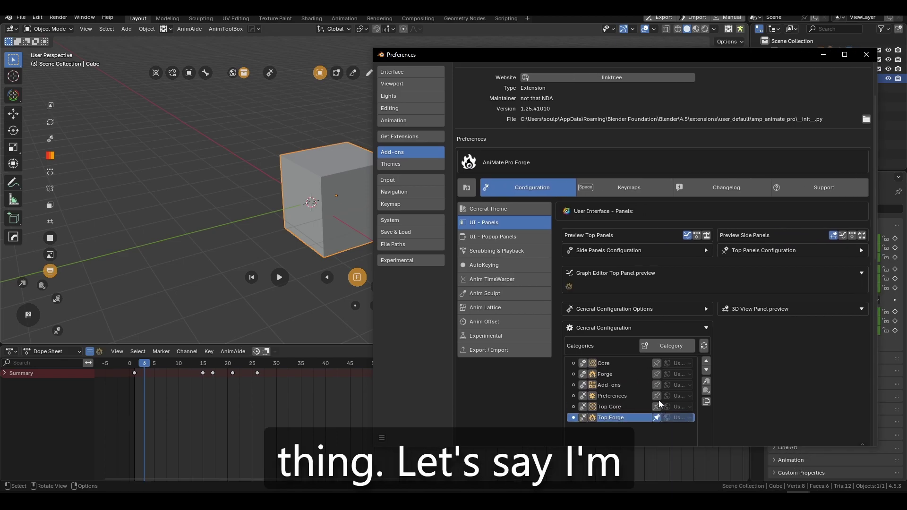
pyautogui.moveTo(658, 407); pyautogui.dragTo(658, 363)
pyautogui.click(656, 365)
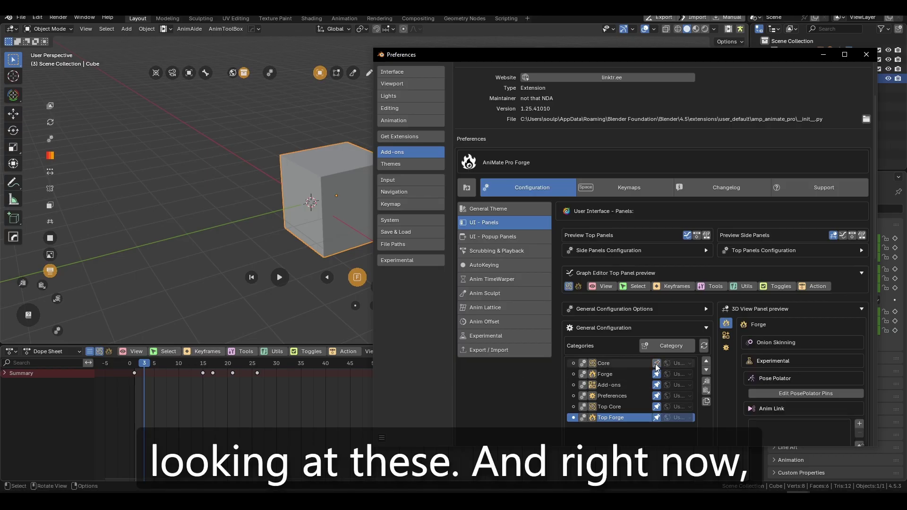
pyautogui.click(656, 365)
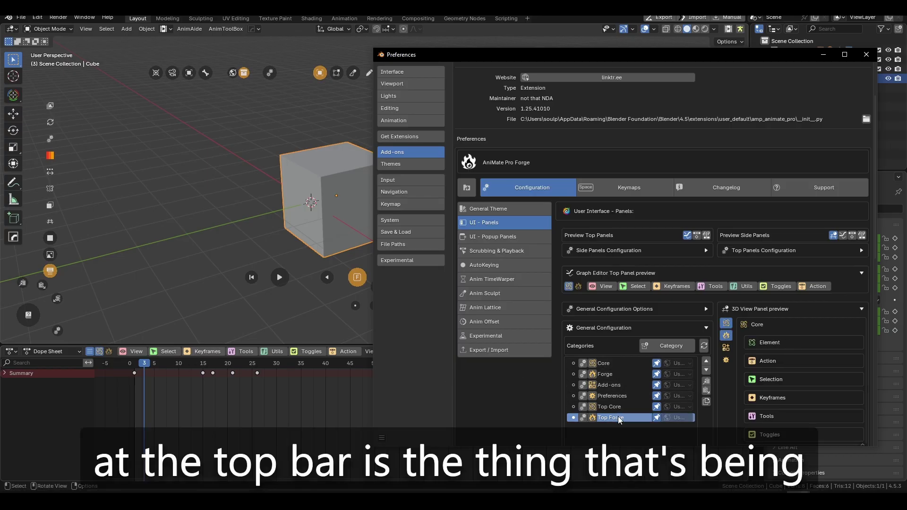
# Unpin and re-pin the Top Forge and Top Core categories to compare their effect on the top bar
pyautogui.click(657, 418)
pyautogui.click(657, 418)
pyautogui.click(657, 408)
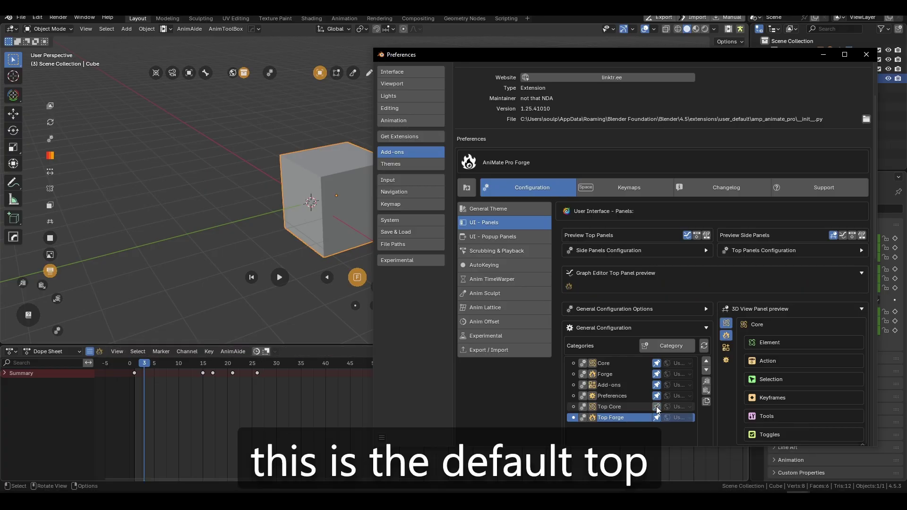
pyautogui.click(657, 407)
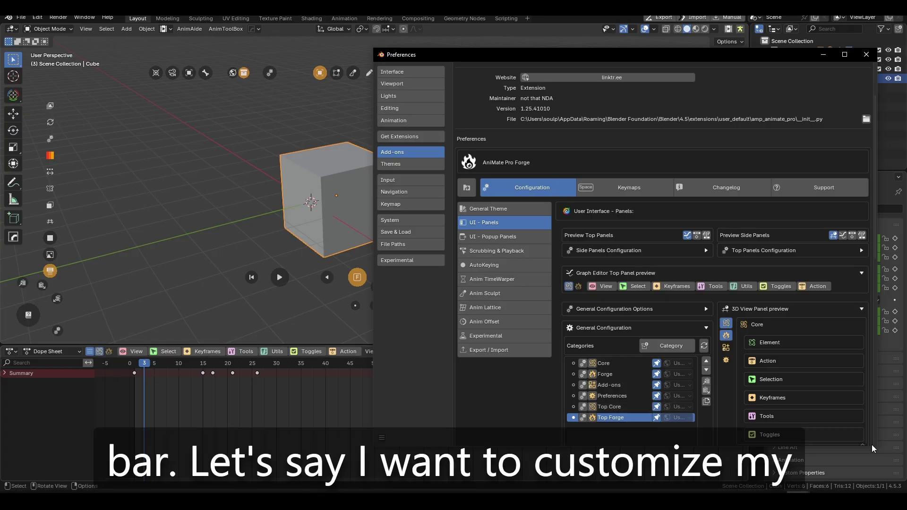
# Duplicate the Top Core category and maximize the Preferences window
pyautogui.click(629, 407)
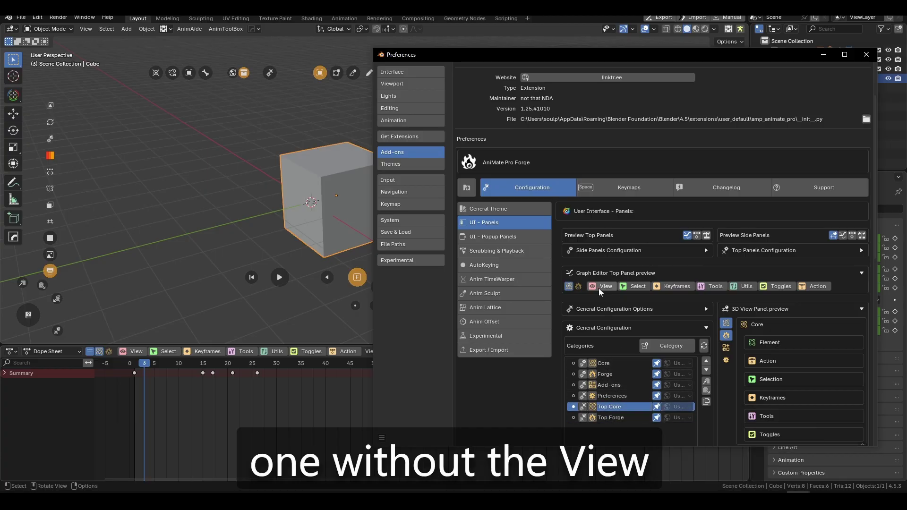
pyautogui.click(706, 402)
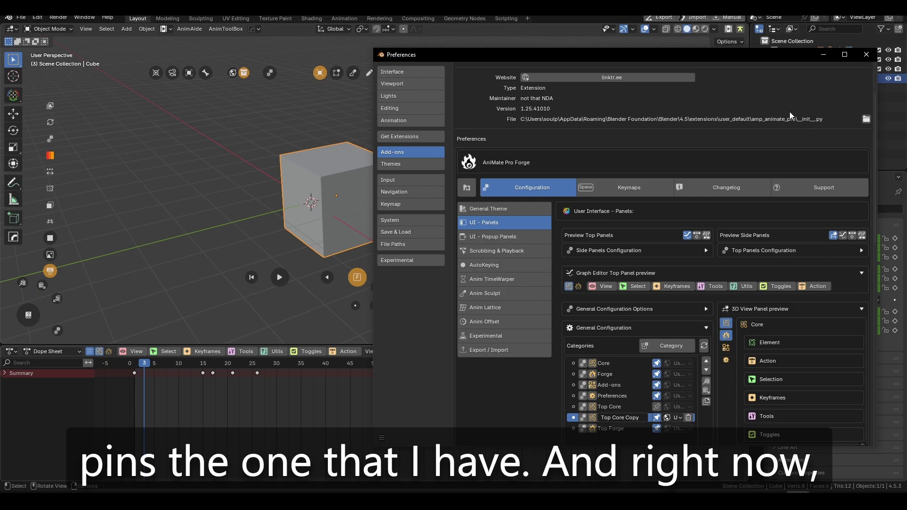
pyautogui.click(845, 55)
# Select the Top Core category and unpin the Preferences, Add-ons, Forge and Core categories
pyautogui.click(256, 357)
pyautogui.click(253, 366)
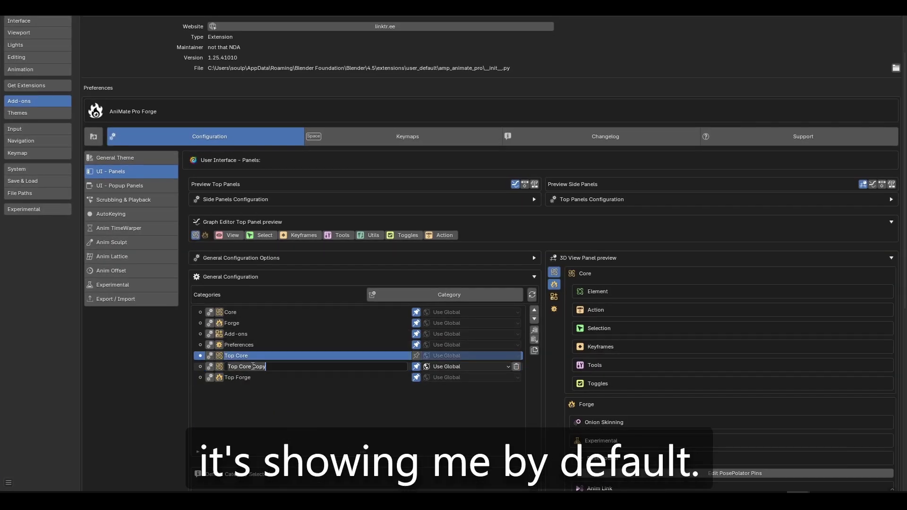
pyautogui.click(417, 346)
pyautogui.moveTo(417, 346); pyautogui.dragTo(417, 312)
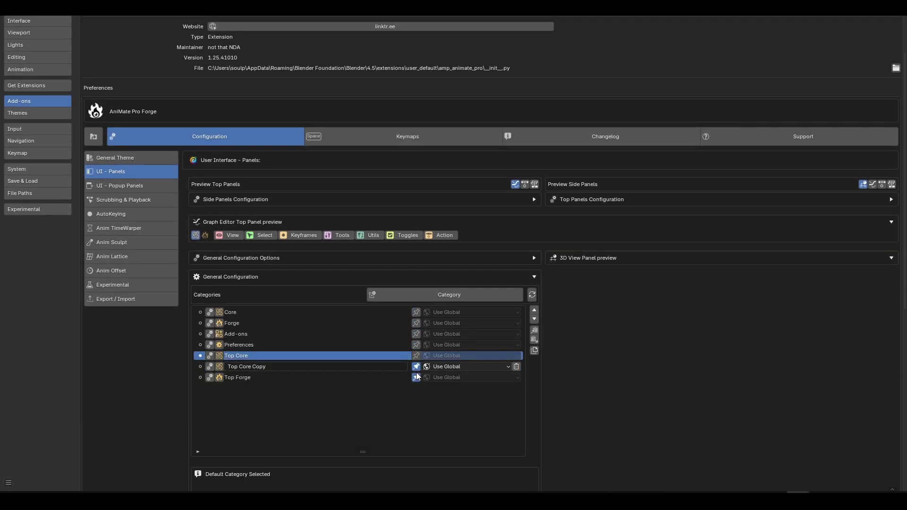
# Unpin the Top Forge category and delete the View section from the Top Core Copy category
pyautogui.click(417, 378)
pyautogui.click(203, 368)
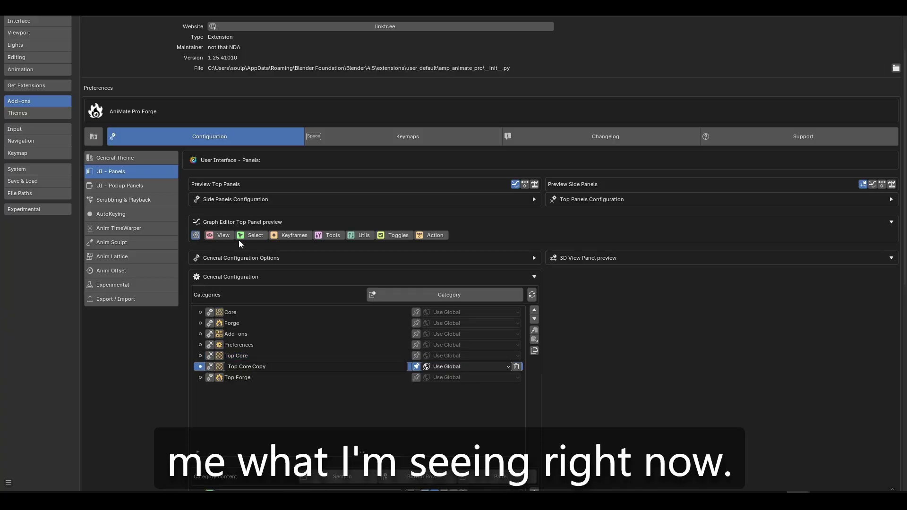
pyautogui.scroll(-5, 333, 364)
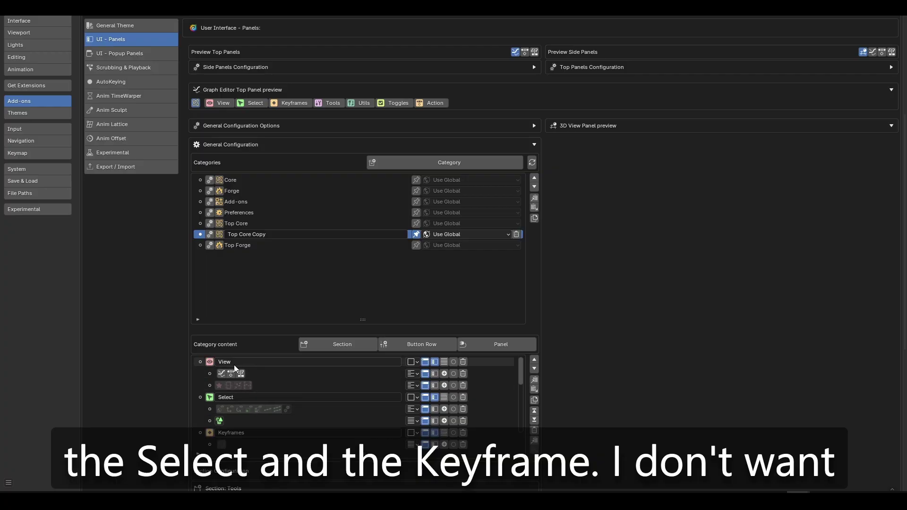
pyautogui.click(464, 363)
pyautogui.scroll(3, 254, 204)
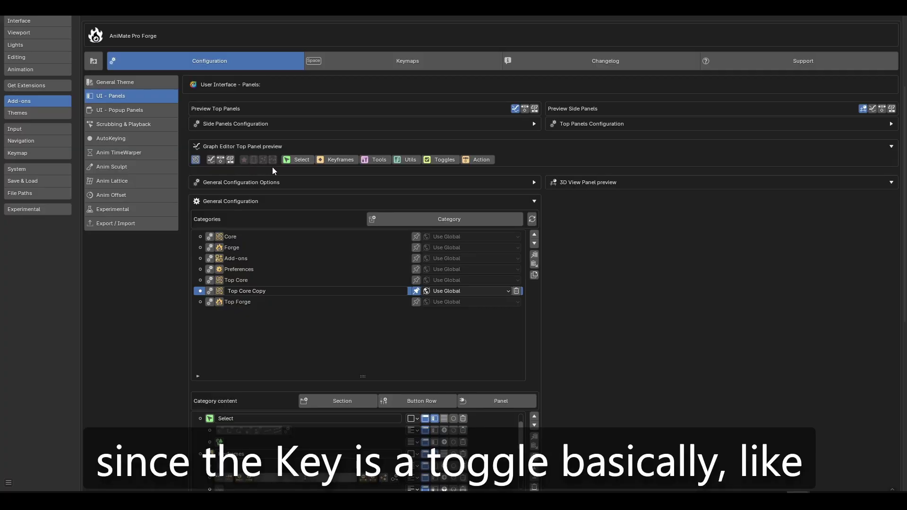
pyautogui.scroll(2, 245, 458)
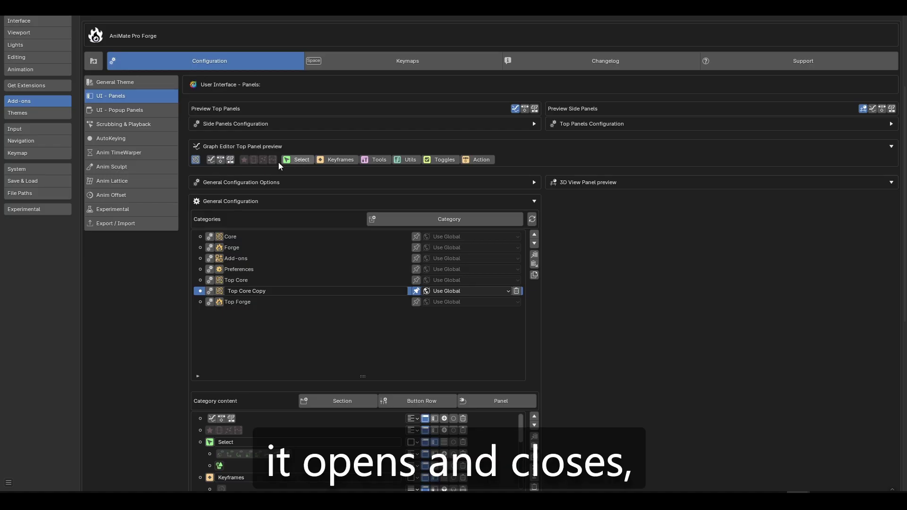
# Toggle the Select and Keyframes sections in the Graph Editor top panel preview and delete the two leftover View button rows
pyautogui.click(294, 162)
pyautogui.click(298, 162)
pyautogui.click(349, 161)
pyautogui.click(347, 161)
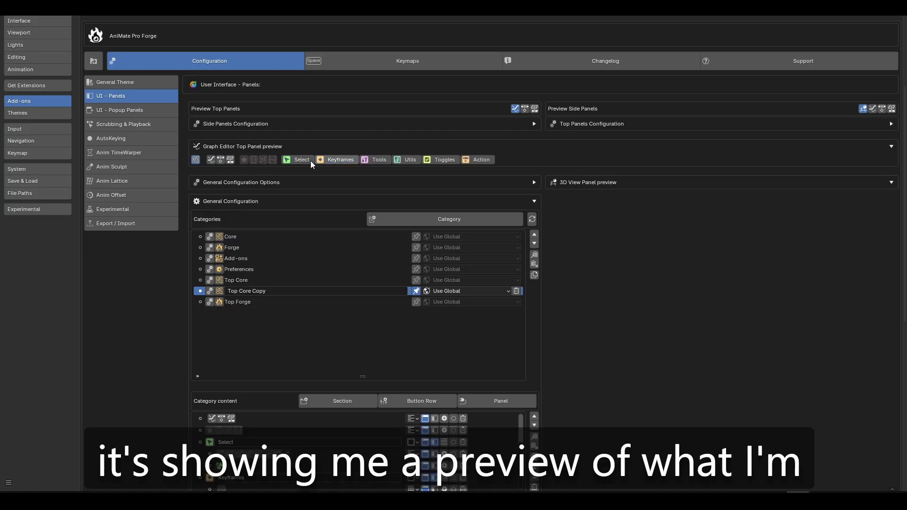
pyautogui.click(303, 161)
pyautogui.click(301, 161)
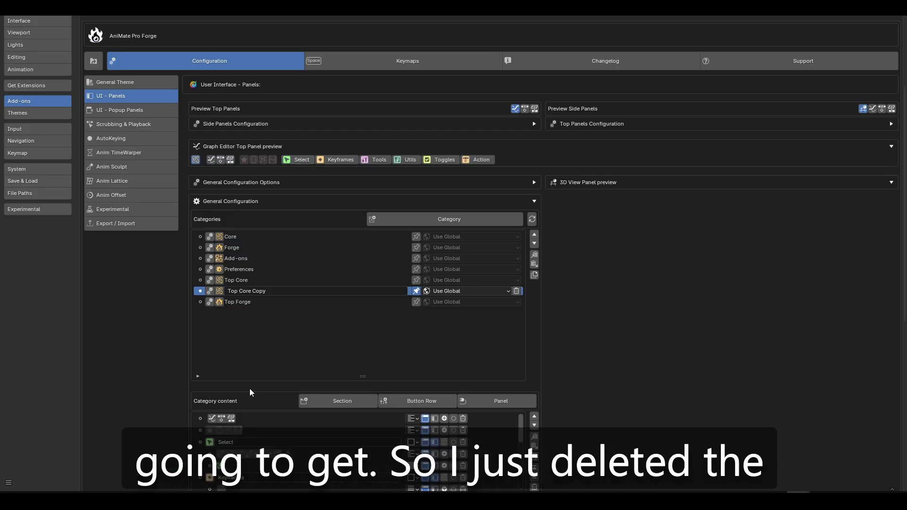
pyautogui.click(464, 419)
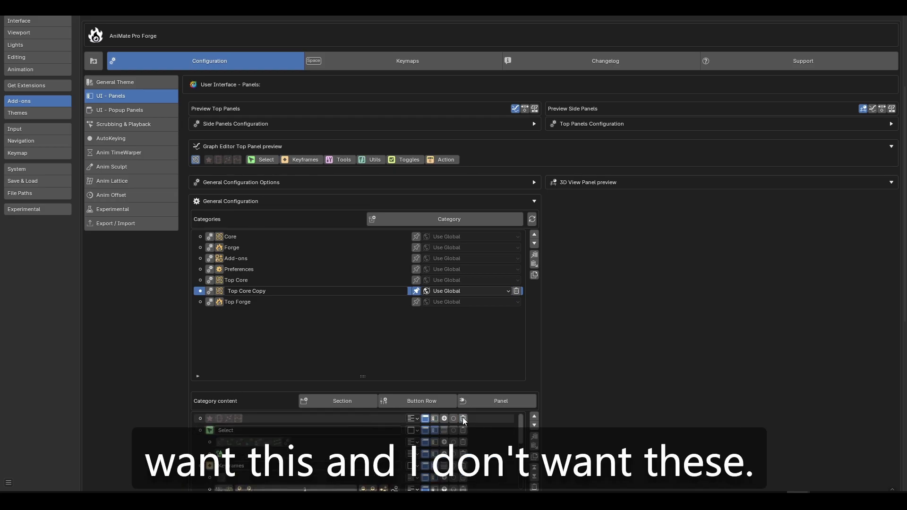
pyautogui.click(464, 418)
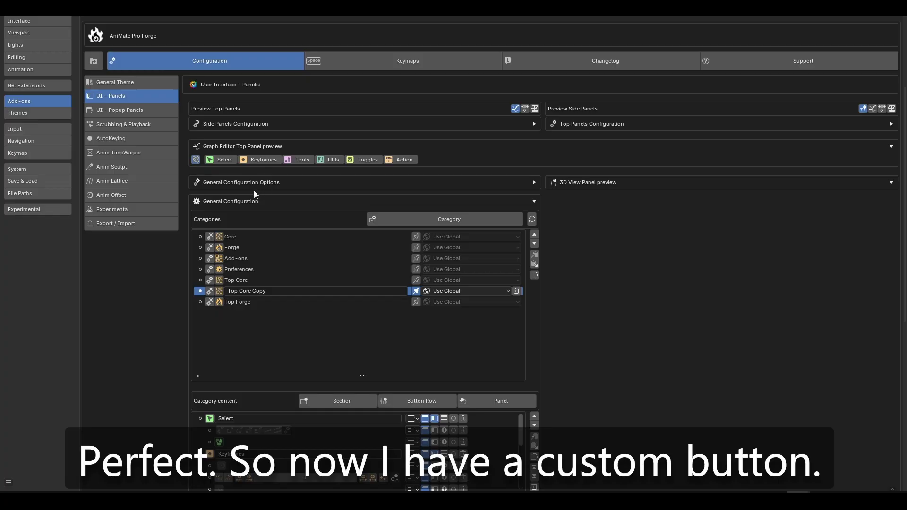
# Pin the Top Forge, Preferences, Add-ons, Forge and Core categories again and restore the Preferences window to its smaller size
pyautogui.click(416, 302)
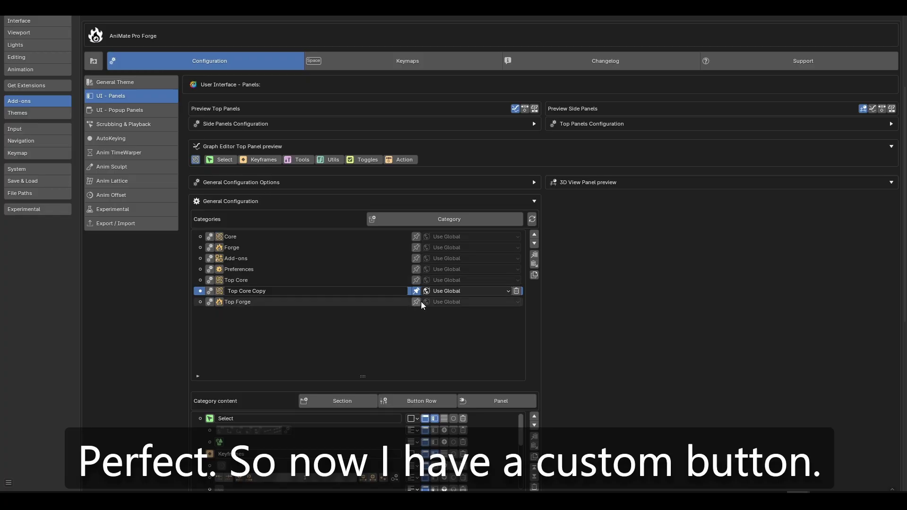
pyautogui.click(418, 268)
pyautogui.click(418, 258)
pyautogui.click(417, 248)
pyautogui.click(417, 237)
pyautogui.moveTo(454, 4); pyautogui.dragTo(555, 12)
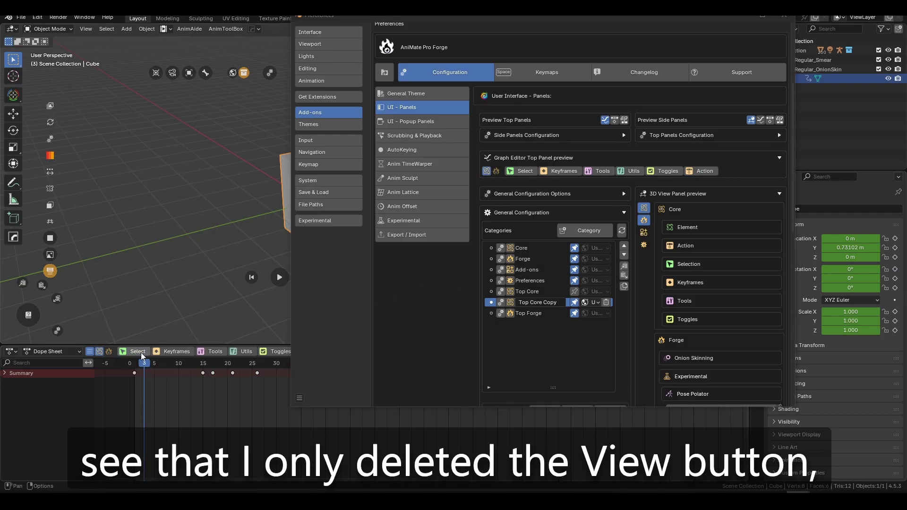
# Minimize the Preferences window and try the Select, Keyframes and Tools sections in the Dope Sheet header
pyautogui.click(170, 325)
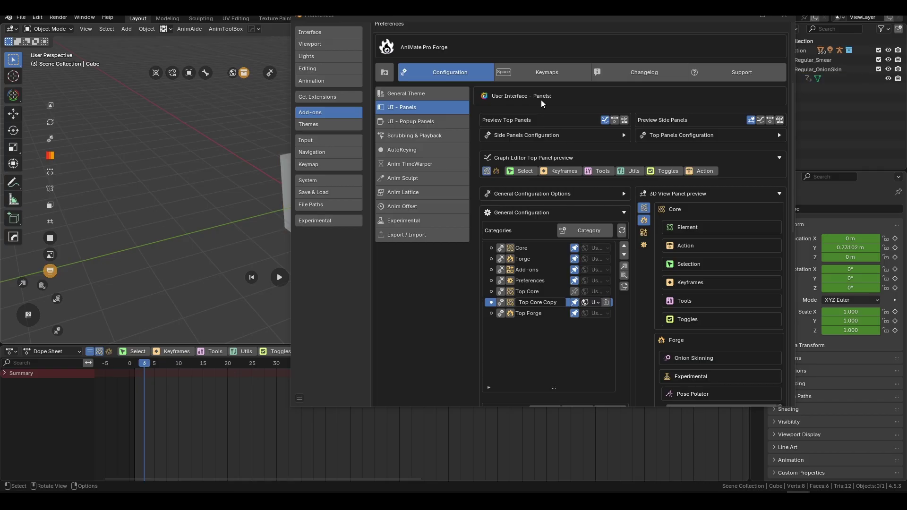
pyautogui.click(744, 18)
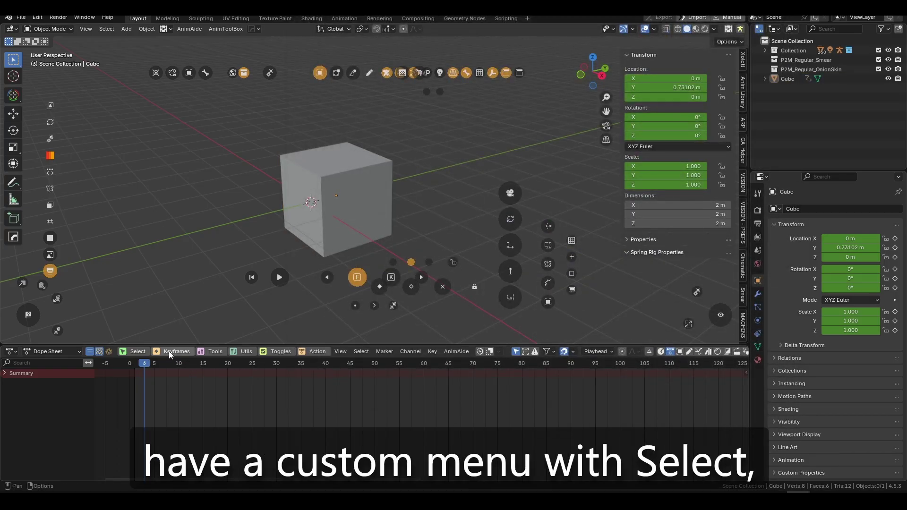
pyautogui.click(135, 352)
pyautogui.click(135, 351)
pyautogui.click(183, 352)
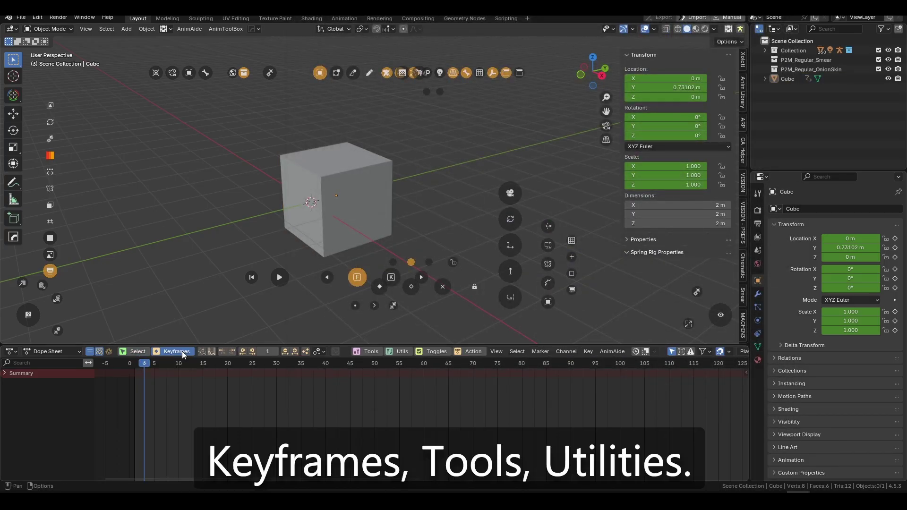
pyautogui.click(183, 351)
pyautogui.click(216, 353)
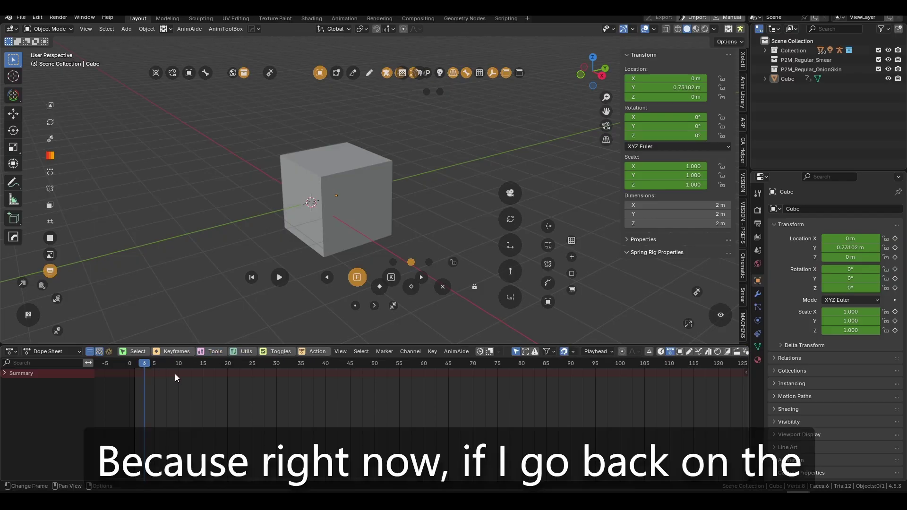
# Select the cube and alternate the animation editor between the Graph Editor and the Dope Sheet to compare the customized header
pyautogui.click(309, 231)
pyautogui.hotkey('ctrl', 'Tab')
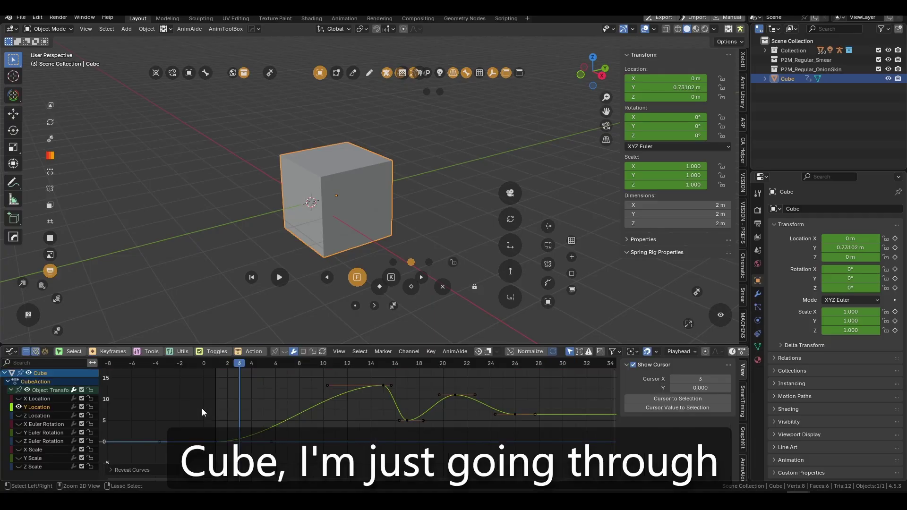
pyautogui.hotkey('ctrl', 'Tab')
pyautogui.hotkey('ctrl', 'Tab')
pyautogui.hotkey('ctrl', 'Tab')
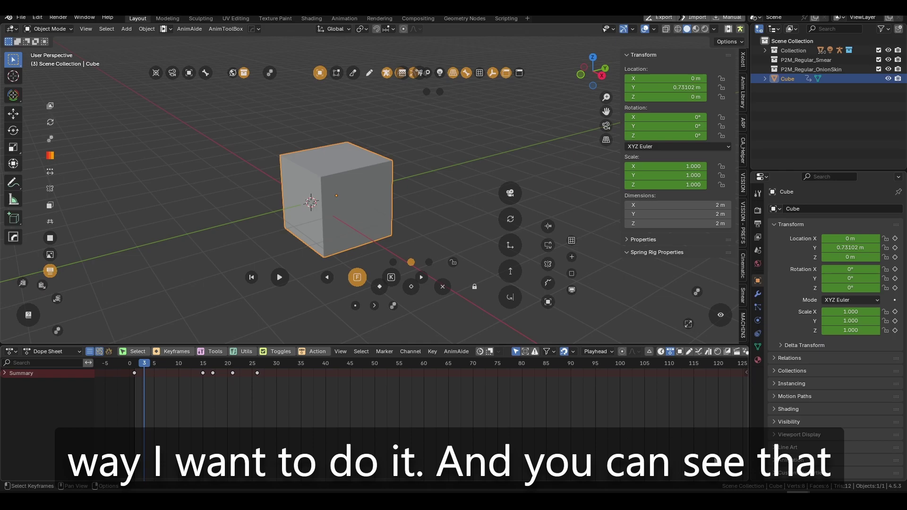
# Reopen and maximize Preferences, shrink the categories list, and enlarge the category content list to review Top Core Copy's sections
pyautogui.moveTo(799, 499)
pyautogui.click(832, 469)
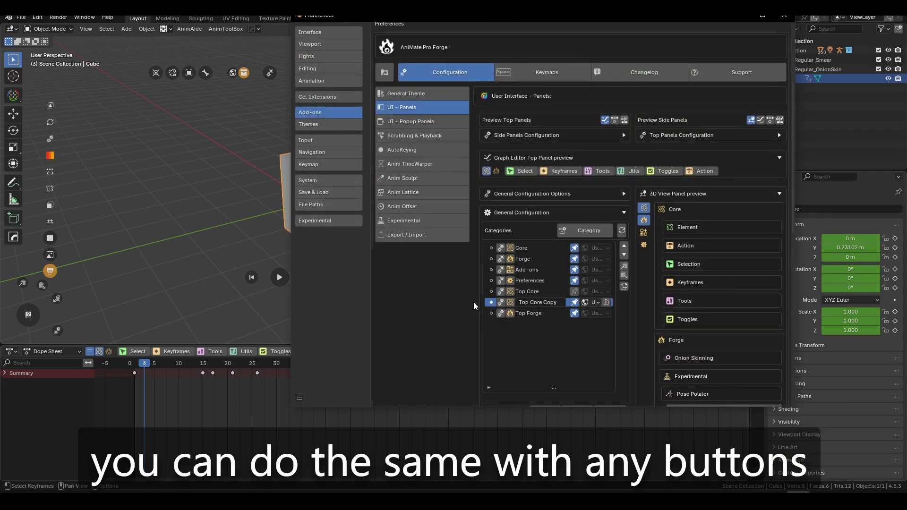
pyautogui.click(762, 16)
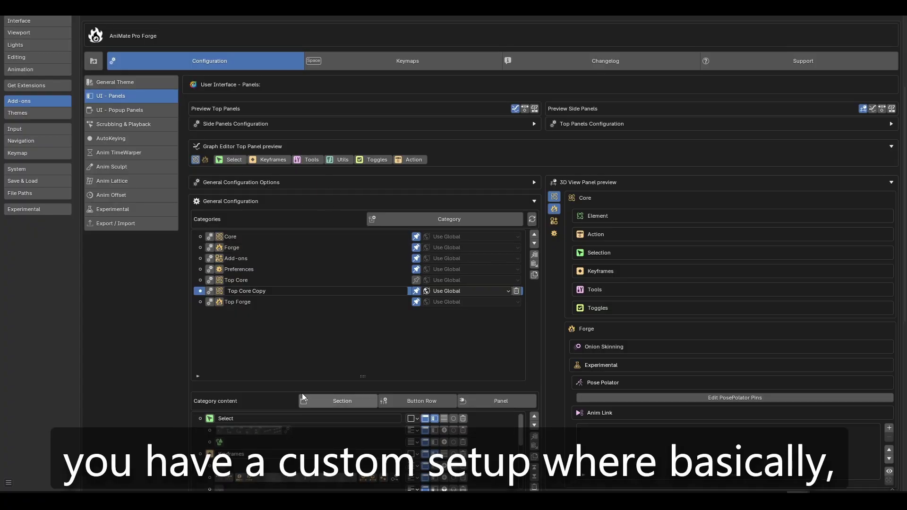
pyautogui.moveTo(321, 377); pyautogui.dragTo(321, 289)
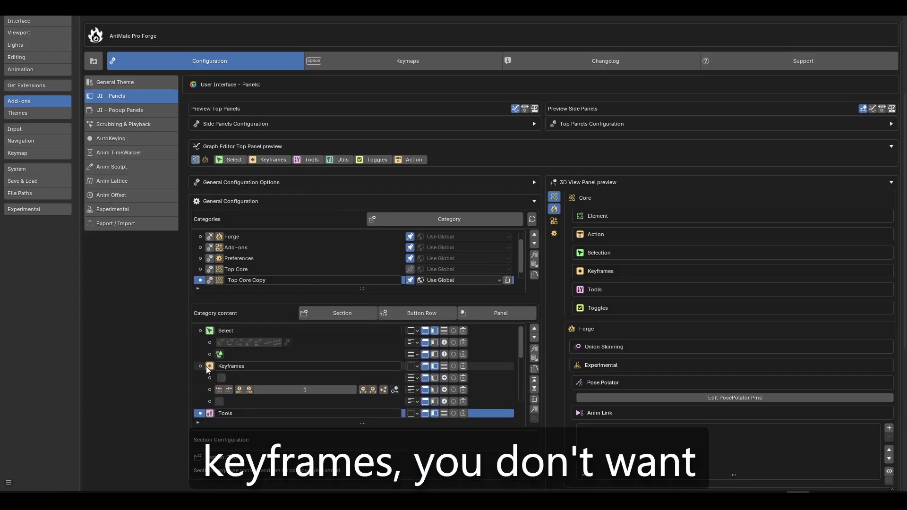
pyautogui.moveTo(368, 423); pyautogui.dragTo(367, 489)
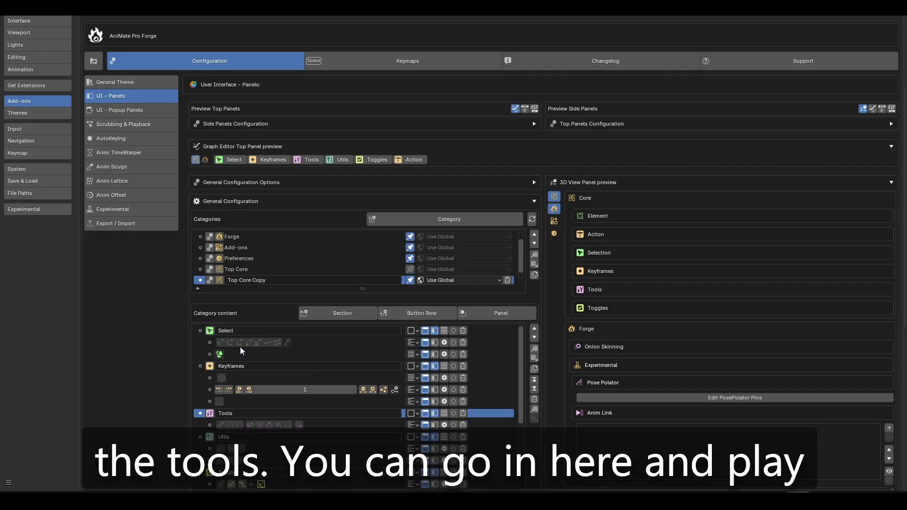
pyautogui.scroll(-4, 276, 412)
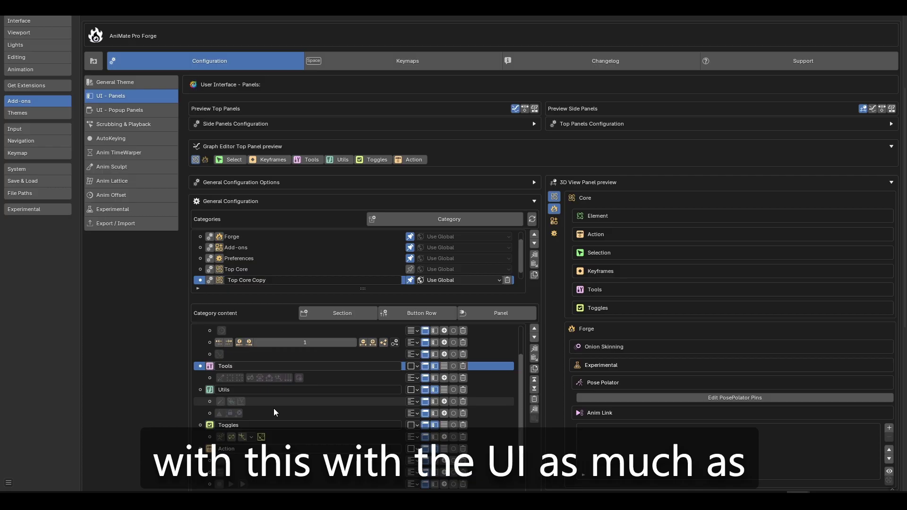
pyautogui.scroll(-1, 275, 412)
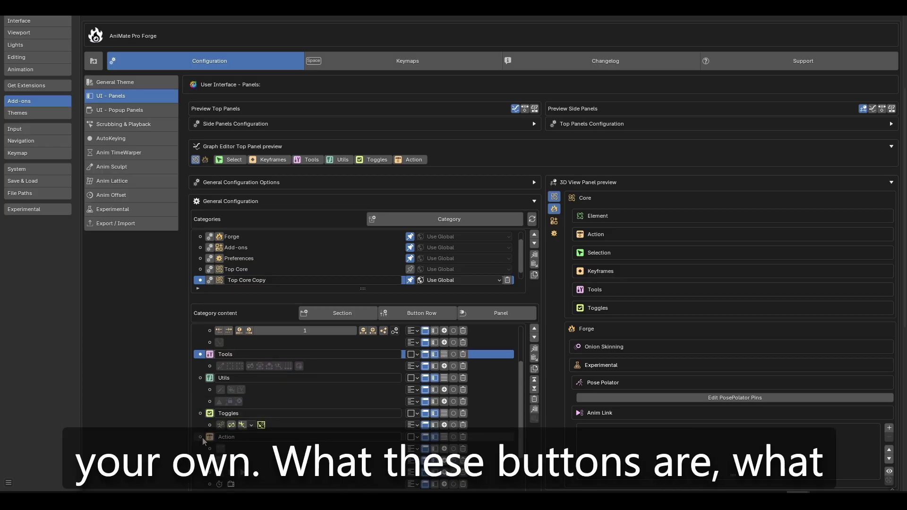
pyautogui.scroll(5, 244, 410)
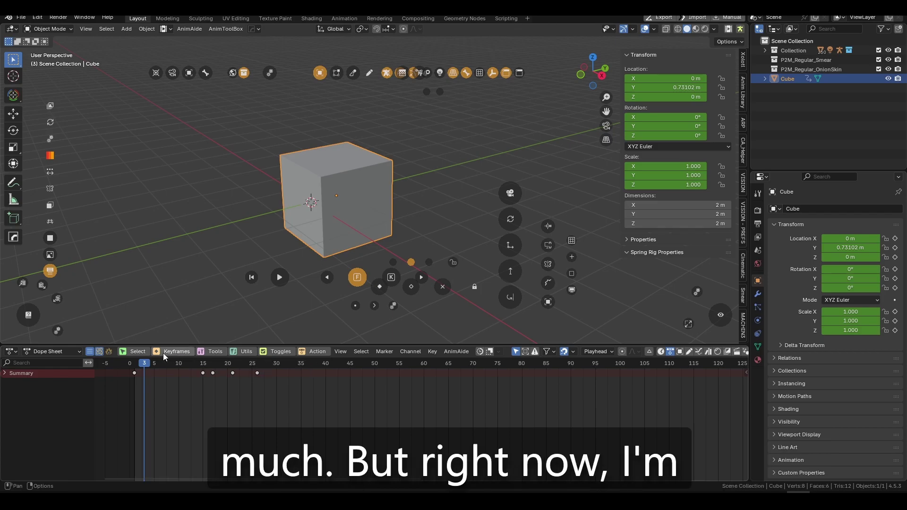
# Switch to the Graph Editor, reveal all of the cube's curves, and expand the Utils and Tools sections in its header
pyautogui.click(209, 352)
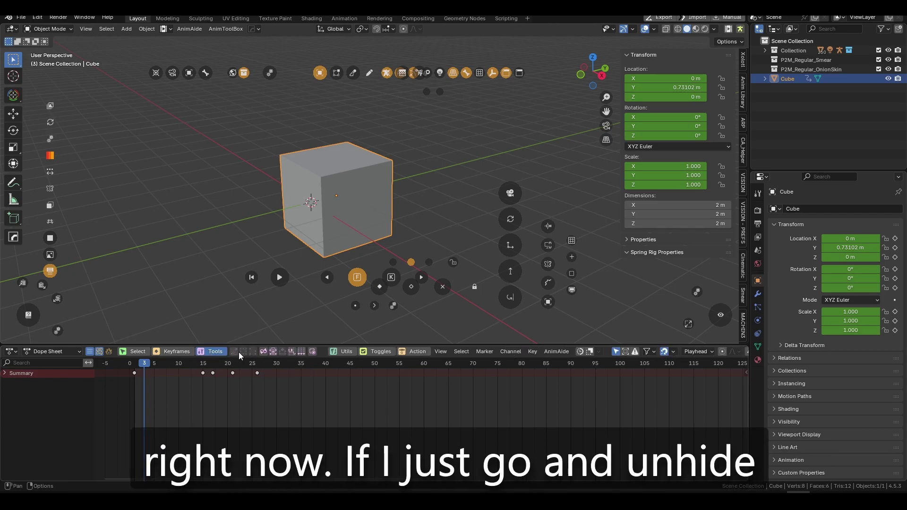
pyautogui.hotkey('ctrl', 'Tab')
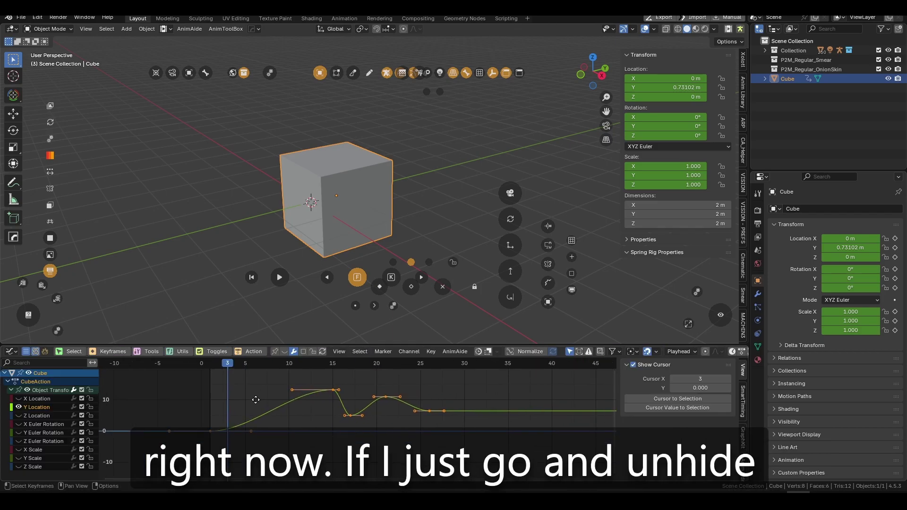
pyautogui.moveTo(256, 400); pyautogui.dragTo(252, 400, button='middle')
pyautogui.hotkey('alt', 'h')
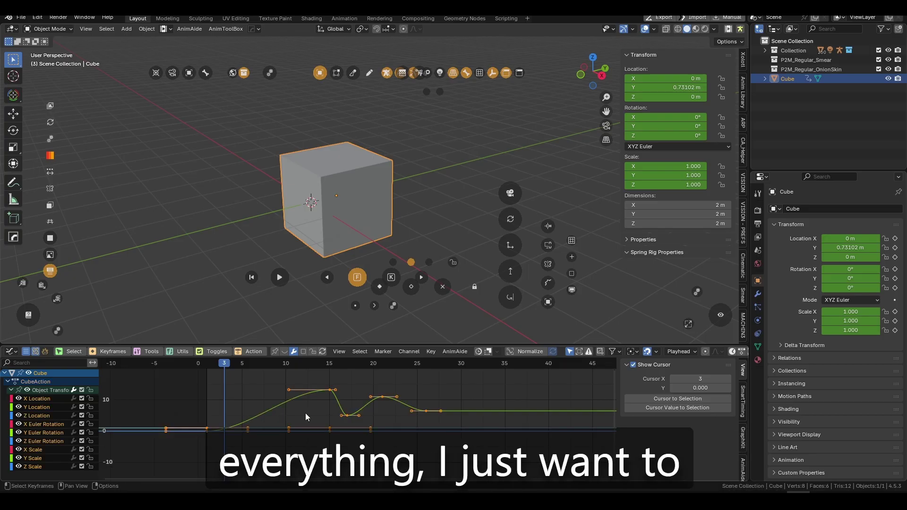
pyautogui.moveTo(305, 413); pyautogui.dragTo(252, 413, button='middle')
pyautogui.click(183, 351)
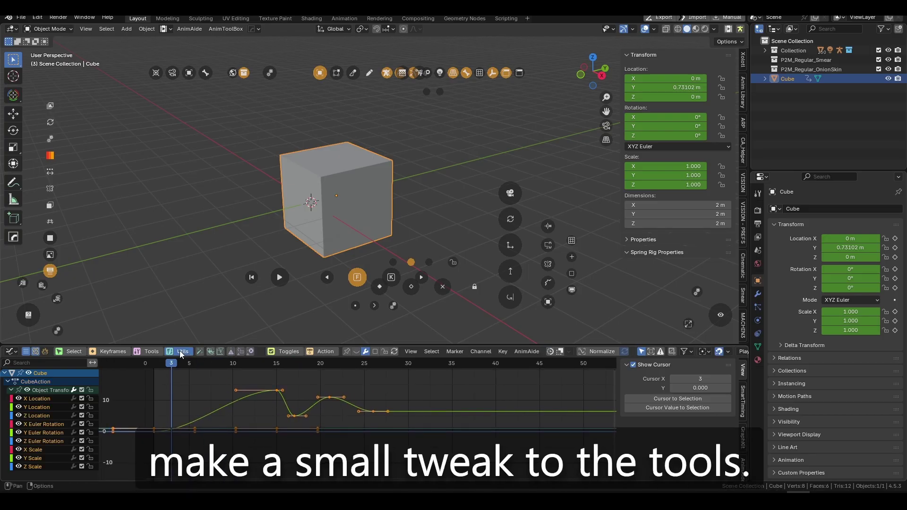
pyautogui.click(151, 351)
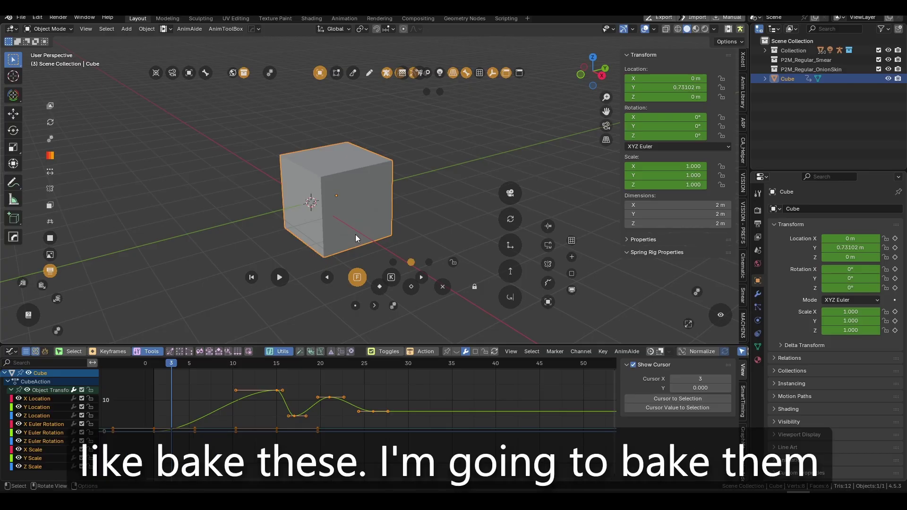
# Bake the cube's action with End Frame 30 and Visual Keying enabled
pyautogui.press('F3')
pyautogui.write('bake')
pyautogui.click(418, 254)
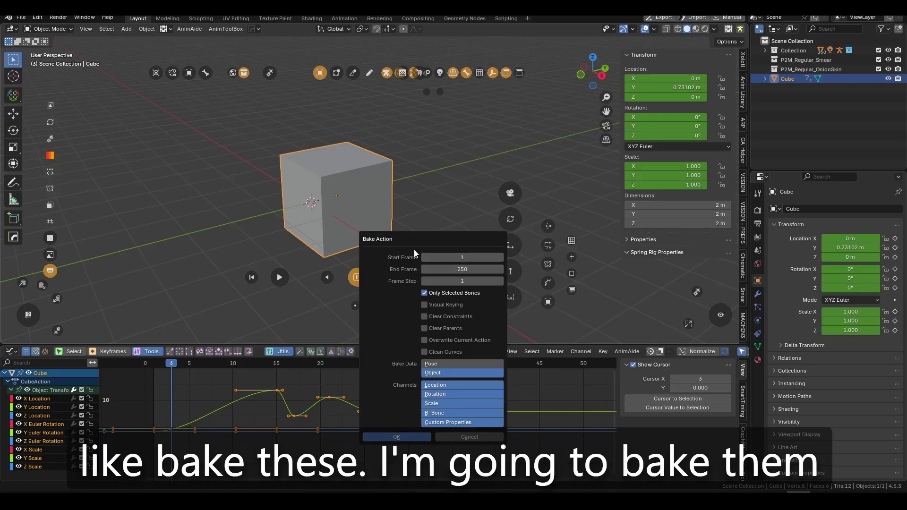
pyautogui.moveTo(414, 249); pyautogui.dragTo(561, 227)
pyautogui.click(599, 247)
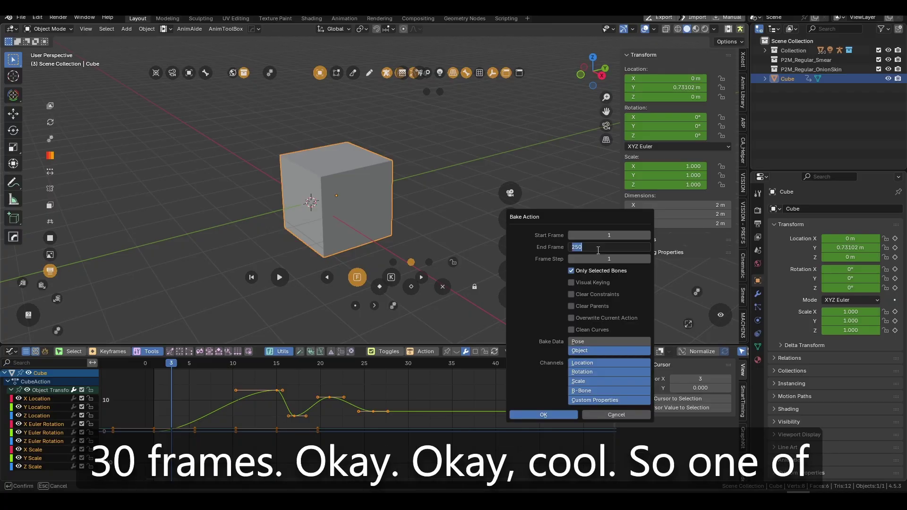
pyautogui.write('30')
pyautogui.press('Return')
pyautogui.click(571, 283)
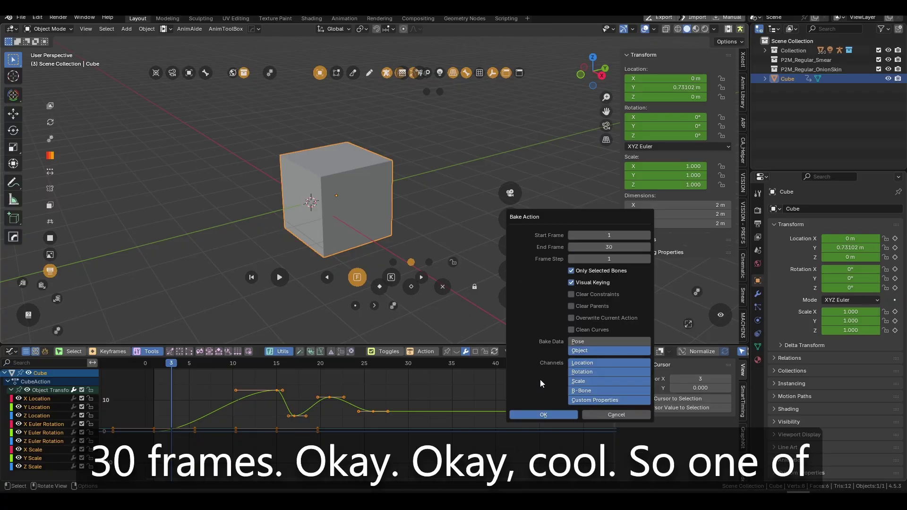
pyautogui.click(511, 417)
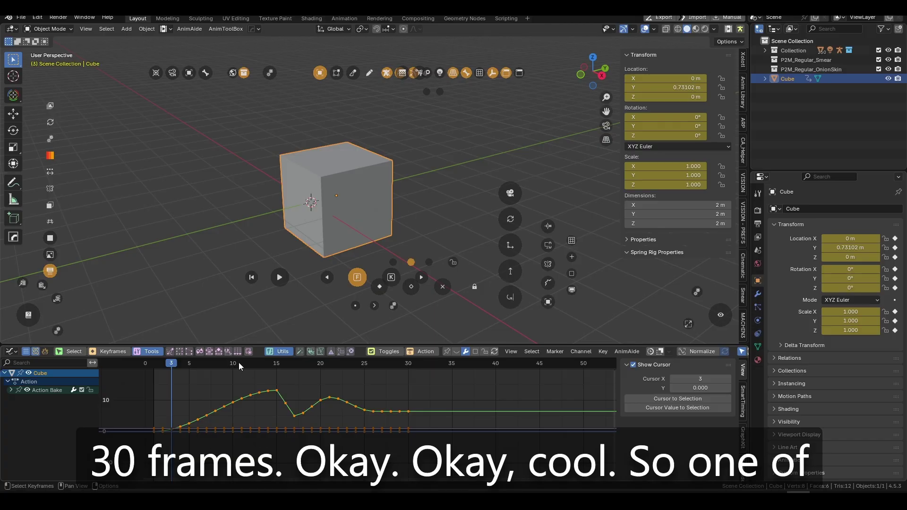
# Try Anim Lattice on the baked keyframes by stretching its upper handle and lower corner, confirm the deformation, and revert it
pyautogui.click(183, 354)
pyautogui.moveTo(291, 392); pyautogui.dragTo(285, 375)
pyautogui.moveTo(408, 433); pyautogui.dragTo(441, 455)
pyautogui.hotkey('ctrl', 'z')
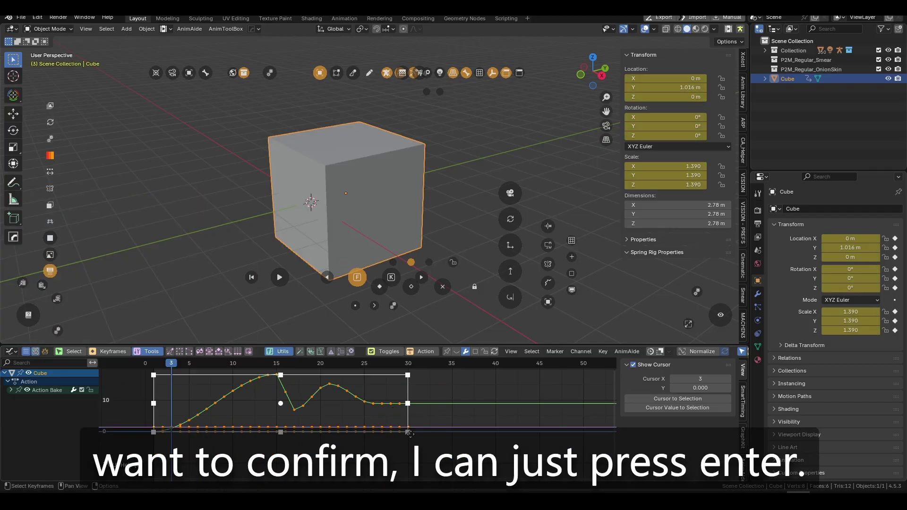
pyautogui.moveTo(408, 433); pyautogui.dragTo(448, 461)
pyautogui.press('Return')
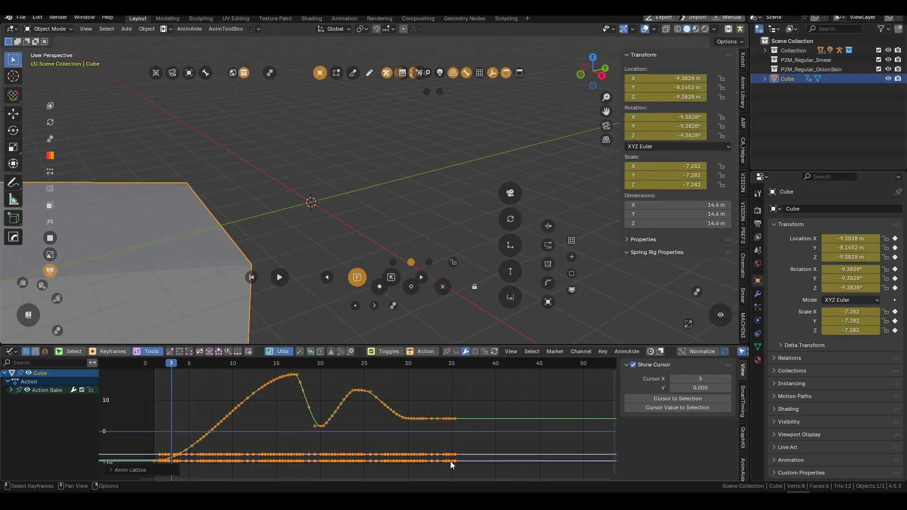
pyautogui.press('Escape')
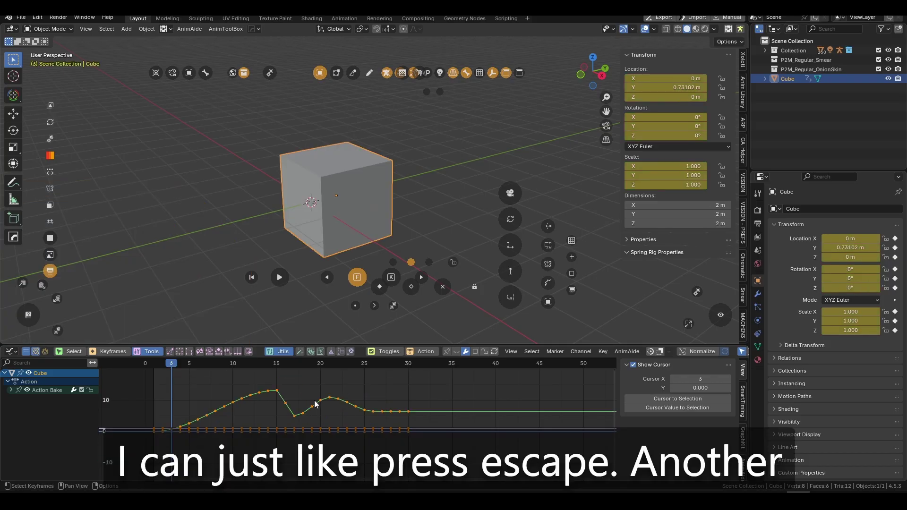
# Try warping all the baked curves with Anim Lattice by stretching its upper corners upward and its lower-right corner downward, and revert the deformation
pyautogui.click(190, 352)
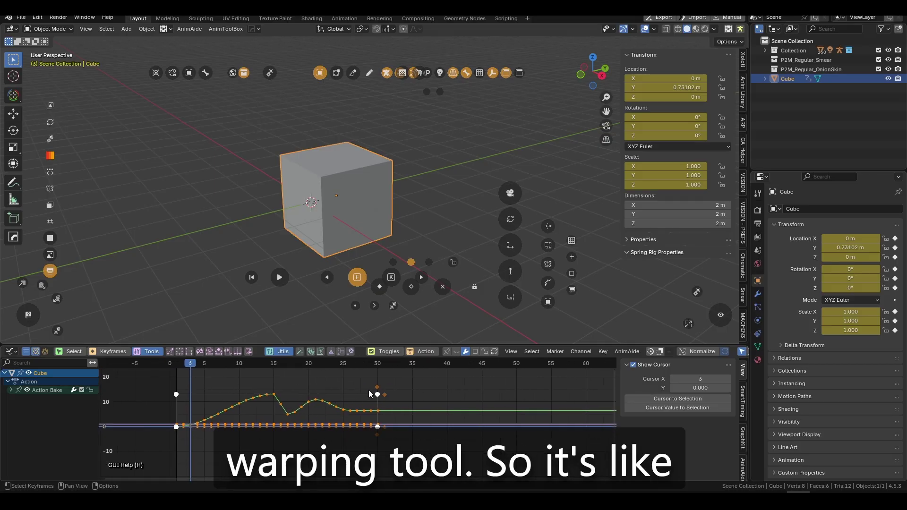
pyautogui.moveTo(378, 394); pyautogui.dragTo(373, 374)
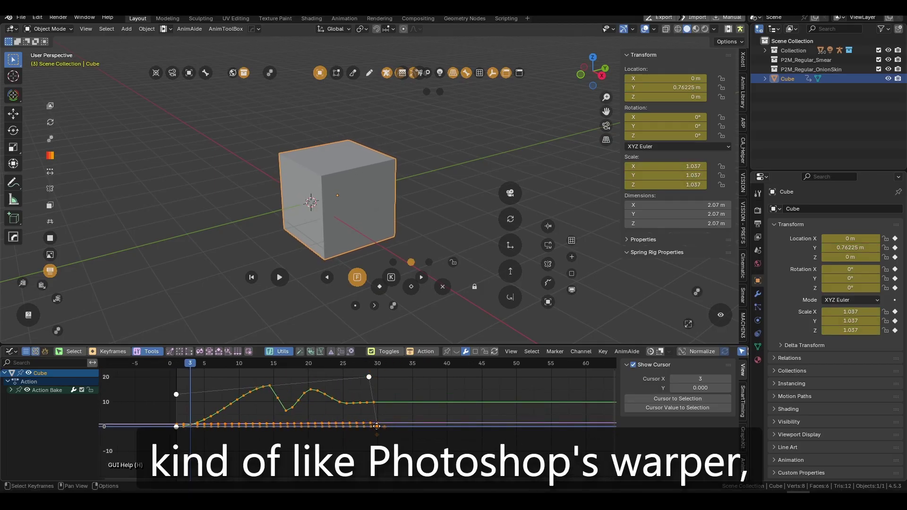
pyautogui.moveTo(378, 429); pyautogui.dragTo(383, 488)
pyautogui.moveTo(177, 395); pyautogui.dragTo(178, 379)
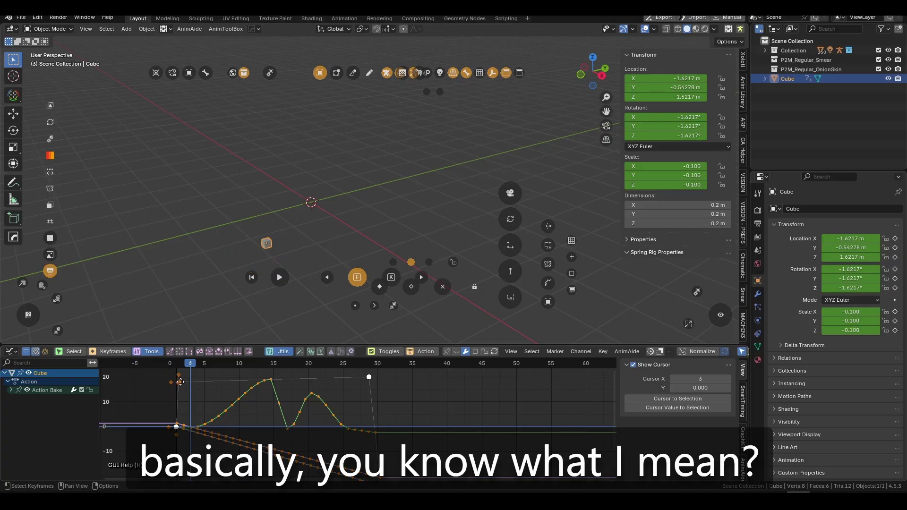
pyautogui.hotkey('ctrl', 'z')
pyautogui.press('Escape')
# Try Anim Lattice on only the Y Location curve by moving its two right-hand corners apart, and cancel it
pyautogui.click(307, 404)
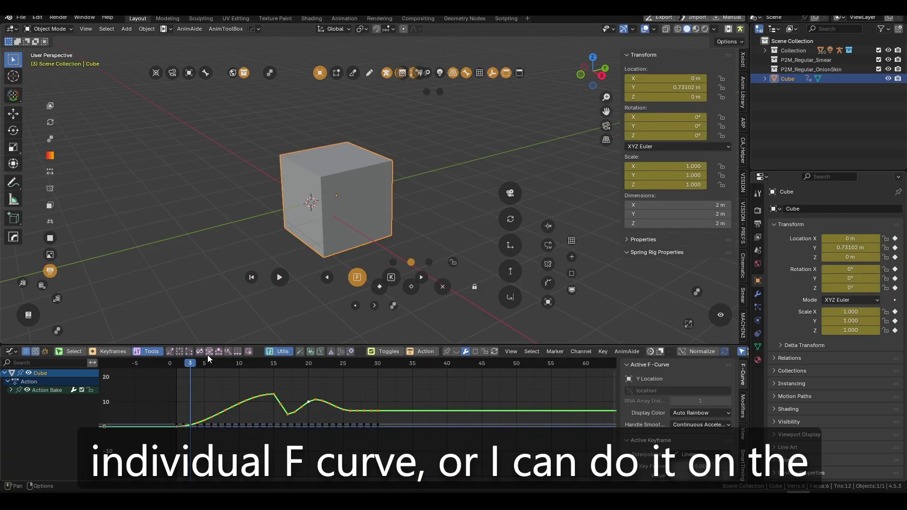
pyautogui.click(192, 353)
pyautogui.moveTo(377, 395); pyautogui.dragTo(361, 363)
pyautogui.moveTo(376, 427); pyautogui.dragTo(361, 475)
pyautogui.press('Escape')
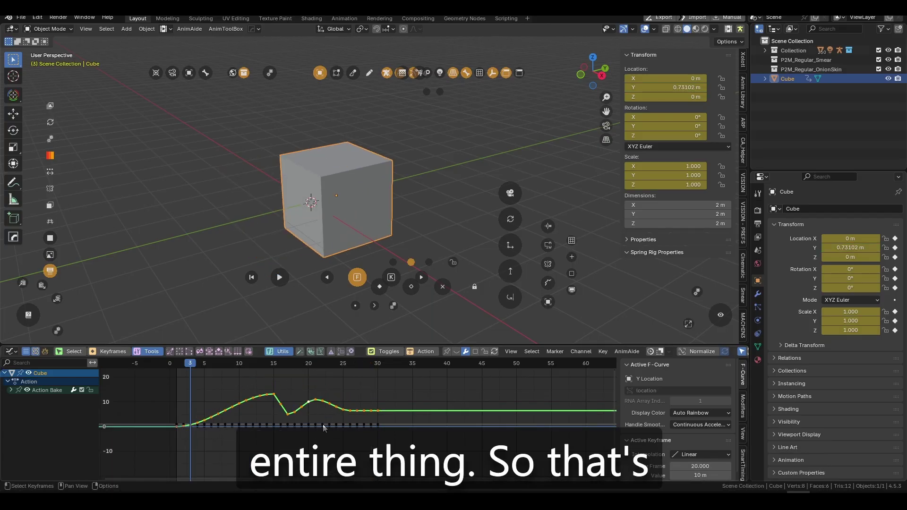
# Review the cube's every-frame baked motion by scrubbing through it and playing it back, stopping at frame 8
pyautogui.click(319, 425)
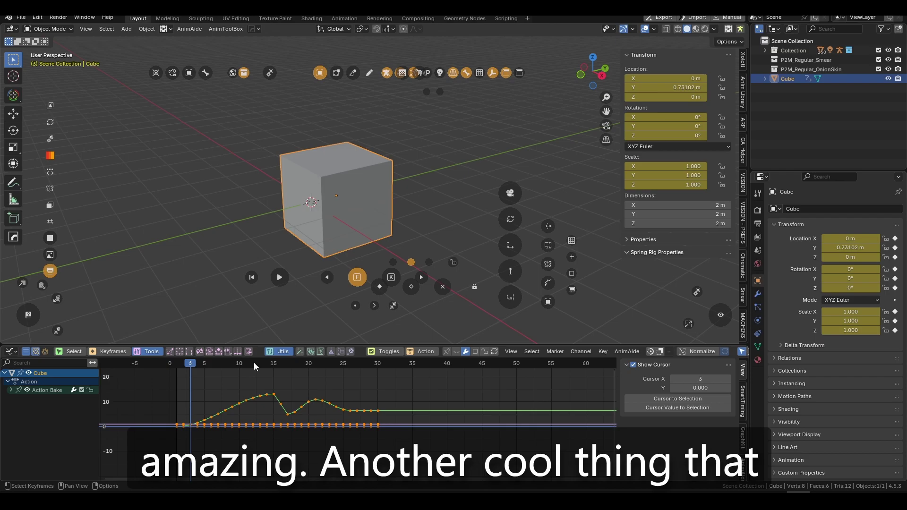
pyautogui.scroll(2, 281, 407)
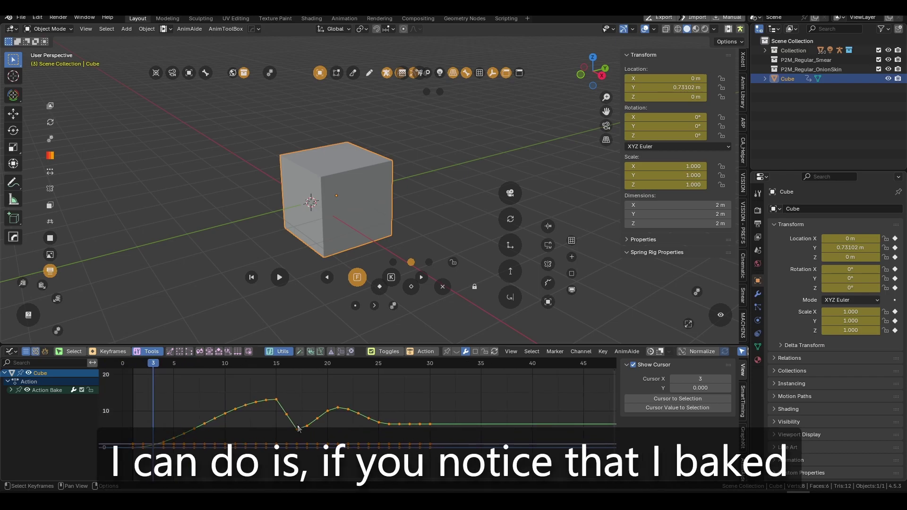
pyautogui.moveTo(157, 364); pyautogui.dragTo(358, 373)
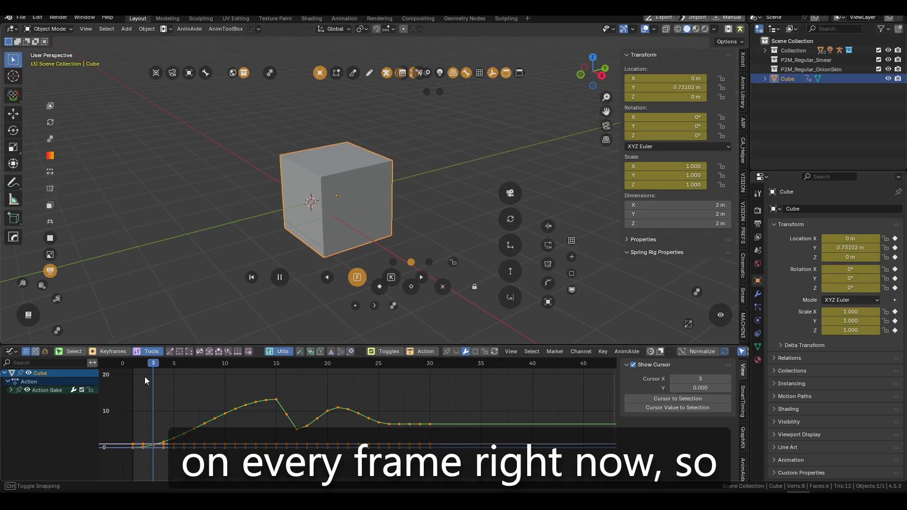
pyautogui.press('space')
# Try Anim Slicer on the Y Location curve with Affect set to Selected FCurves, and undo the slicing
pyautogui.click(281, 406)
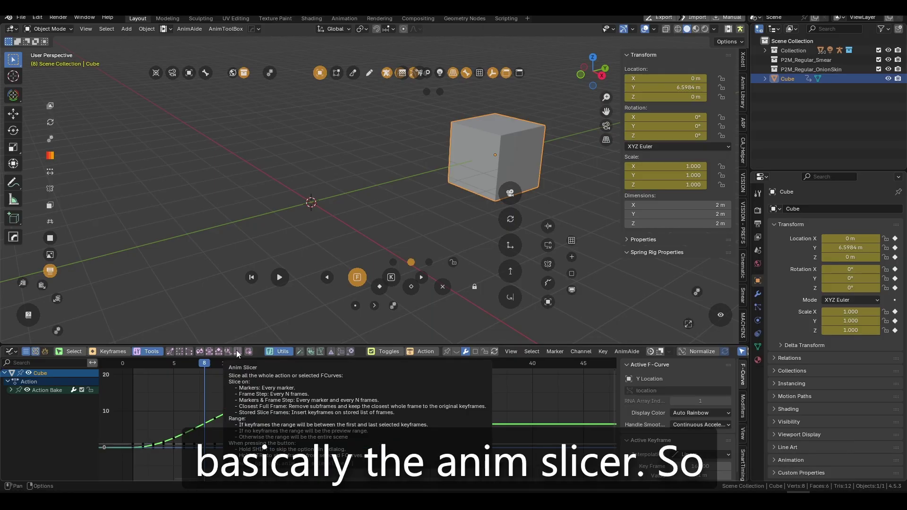
pyautogui.press('a')
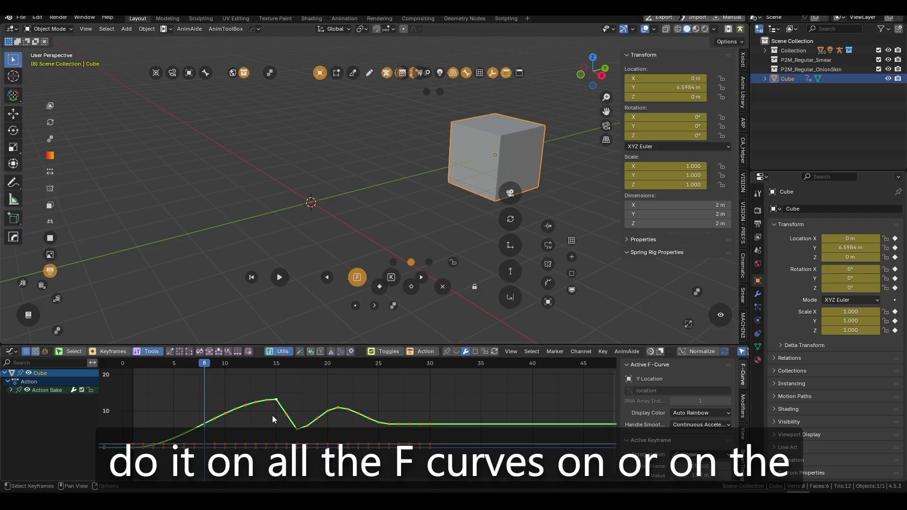
pyautogui.click(297, 429)
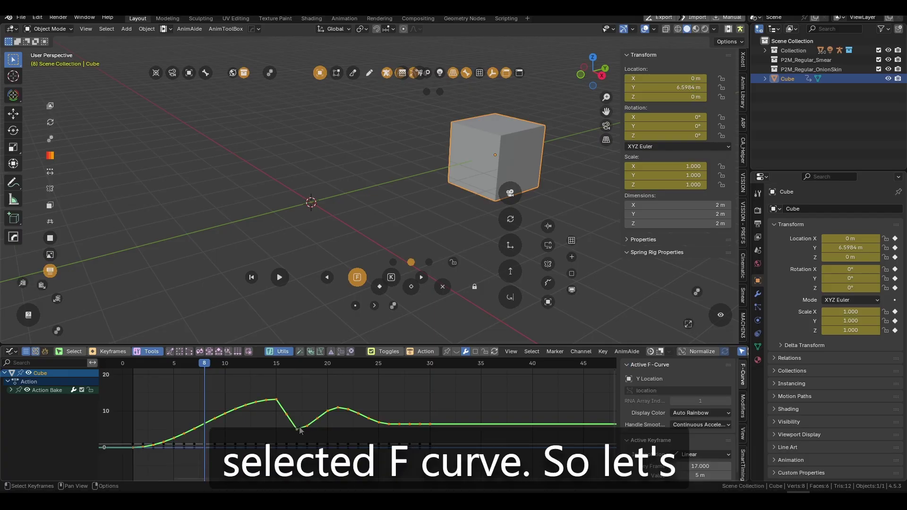
pyautogui.click(239, 352)
pyautogui.click(268, 271)
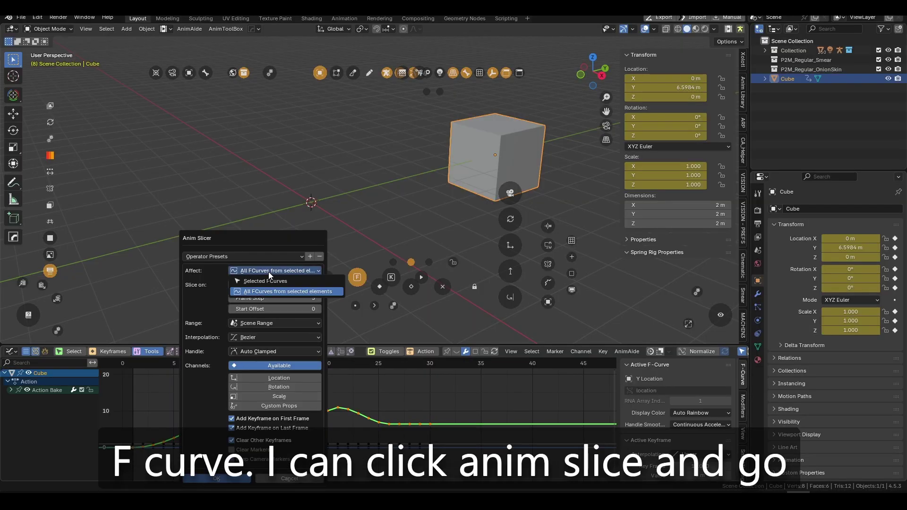
pyautogui.click(268, 289)
pyautogui.click(216, 479)
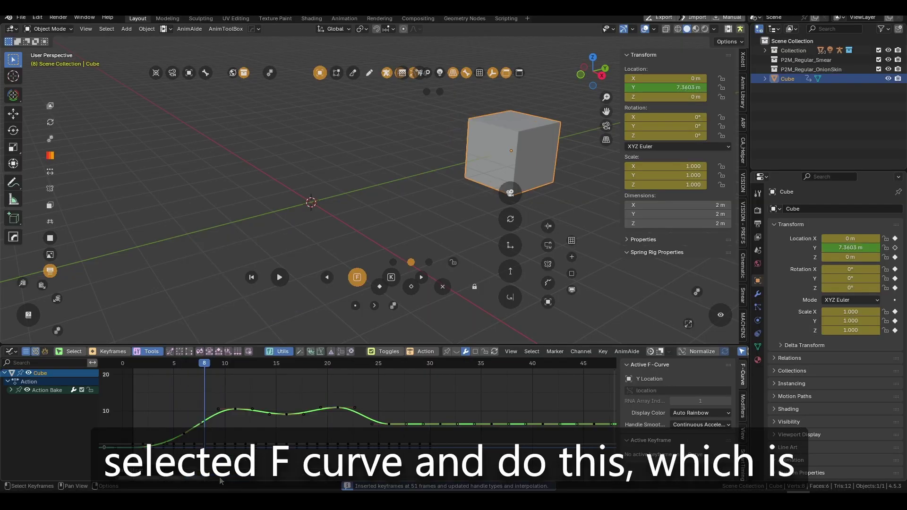
pyautogui.click(319, 422)
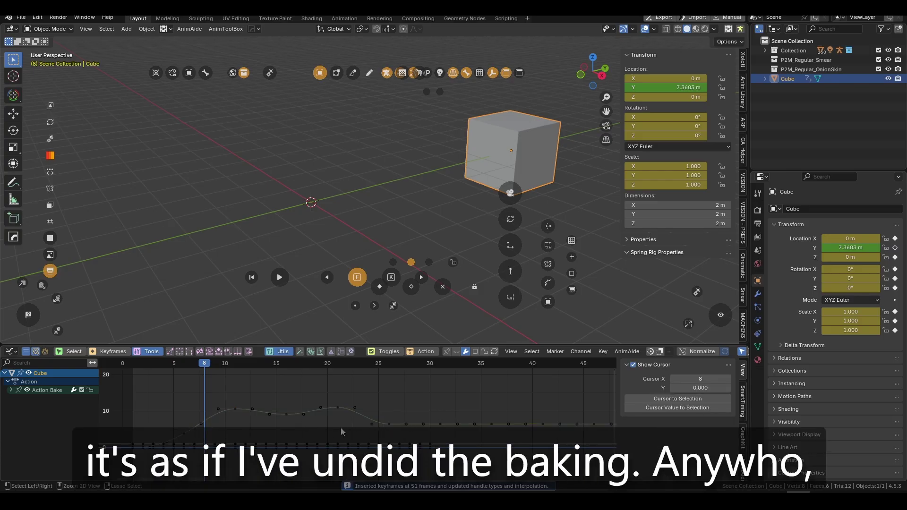
pyautogui.hotkey('ctrl', 'z')
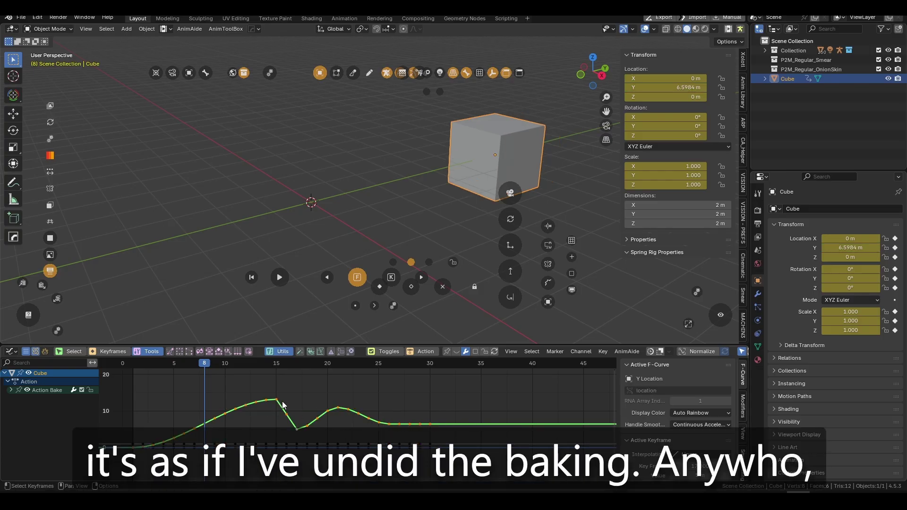
# Frame the cube from a new angle, add a camera, and align it to the current view
pyautogui.click(245, 353)
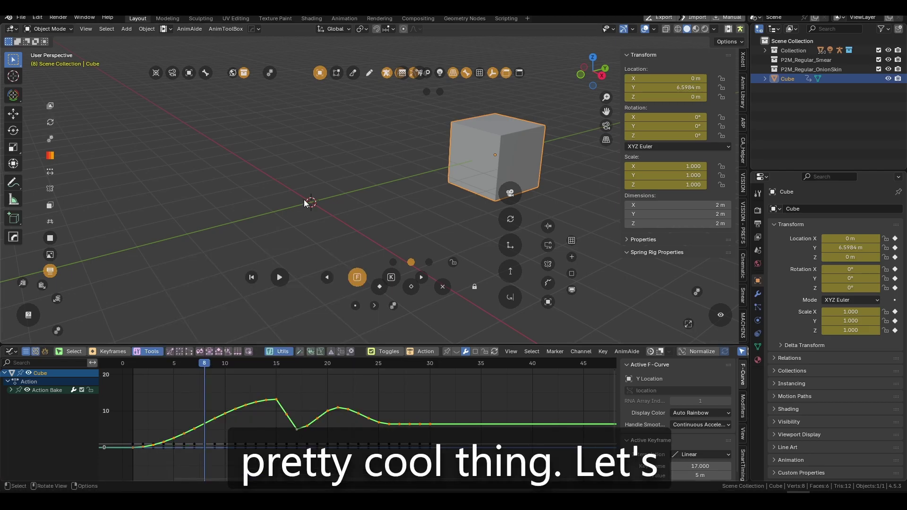
pyautogui.moveTo(304, 200); pyautogui.dragTo(328, 212, button='middle')
pyautogui.hotkey('shift', 'a')
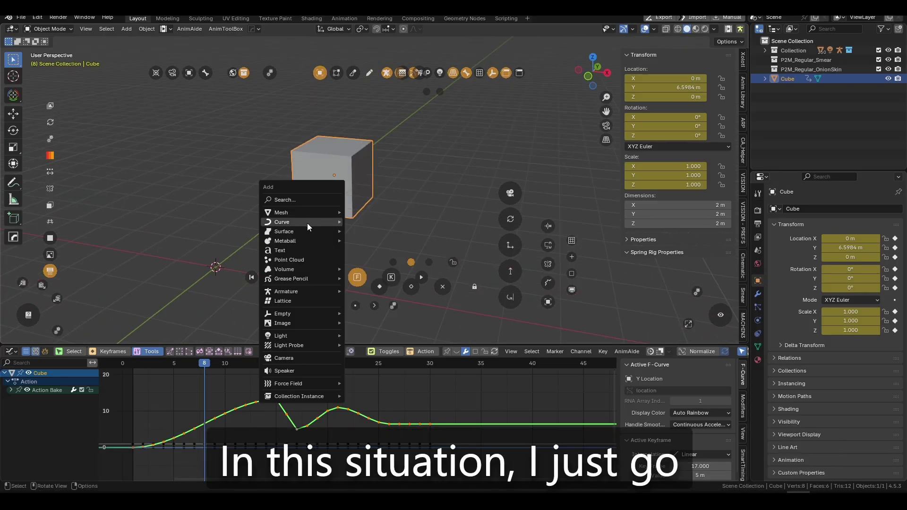
pyautogui.click(291, 358)
pyautogui.press('KP_0')
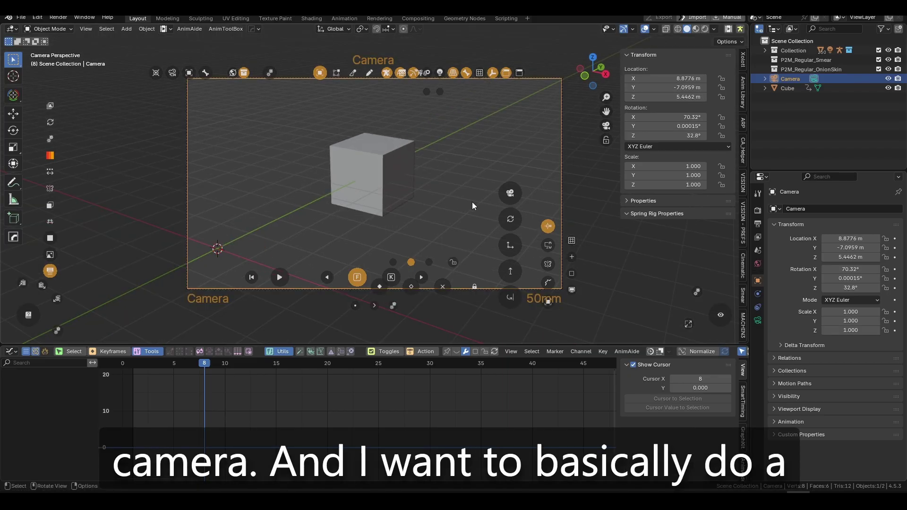
# End the scene's frame range at 30, place the playhead on frame 30, and expand the Action section in the Graph Editor header
pyautogui.click(249, 352)
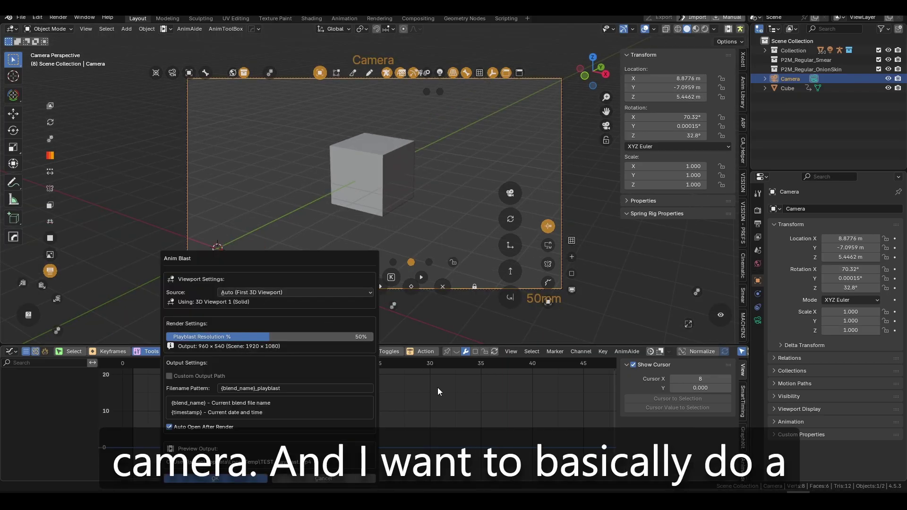
pyautogui.scroll(-3, 331, 373)
pyautogui.press('space')
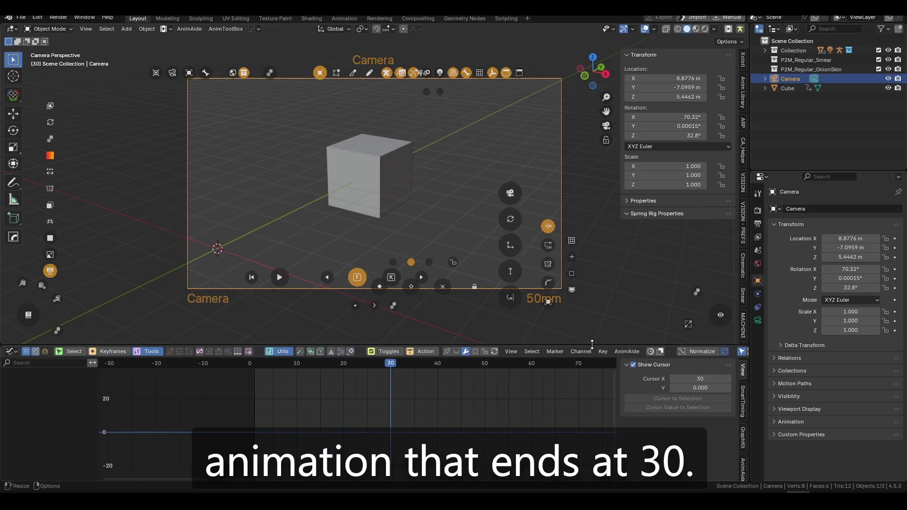
pyautogui.scroll(-5, 526, 352)
pyautogui.scroll(-4, 439, 353)
pyautogui.scroll(5, 319, 360)
pyautogui.scroll(7, 300, 352)
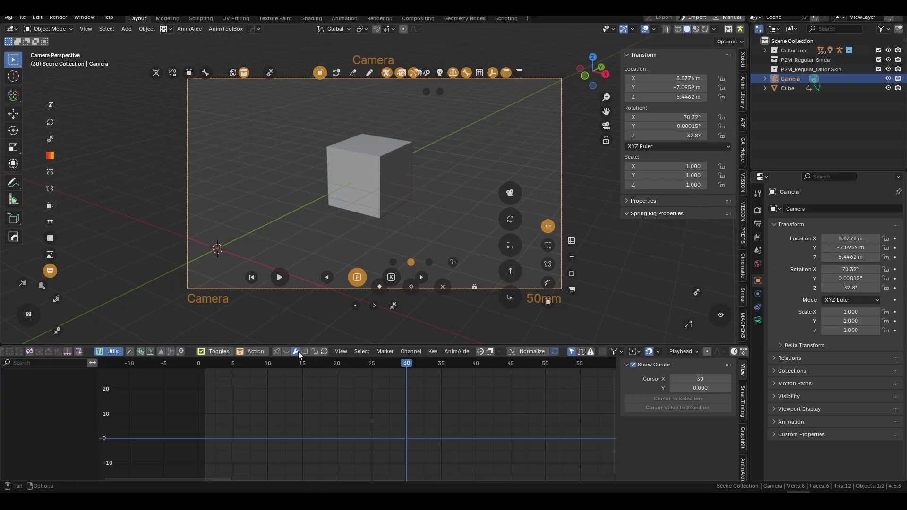
pyautogui.click(319, 352)
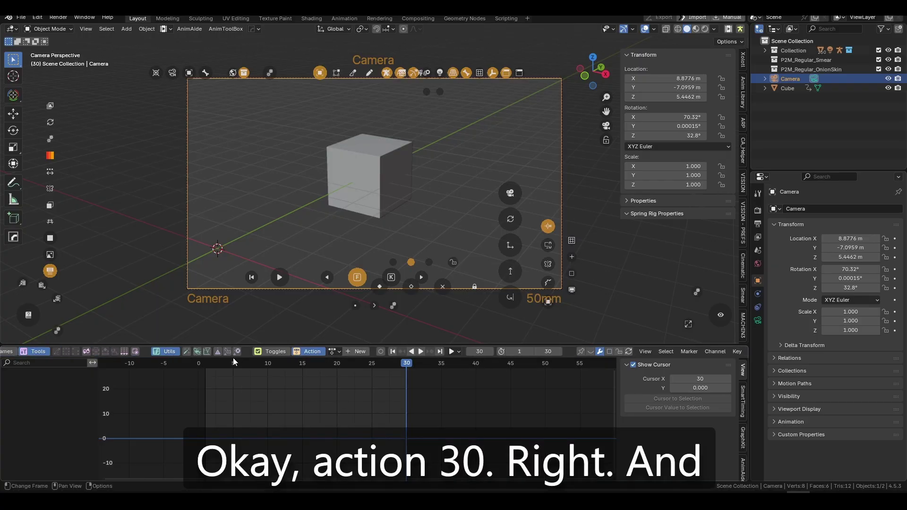
# Render an Anim Blast playblast with Active Camera as the source, watch the resulting video, and close the player
pyautogui.scroll(-3, 172, 350)
pyautogui.click(137, 352)
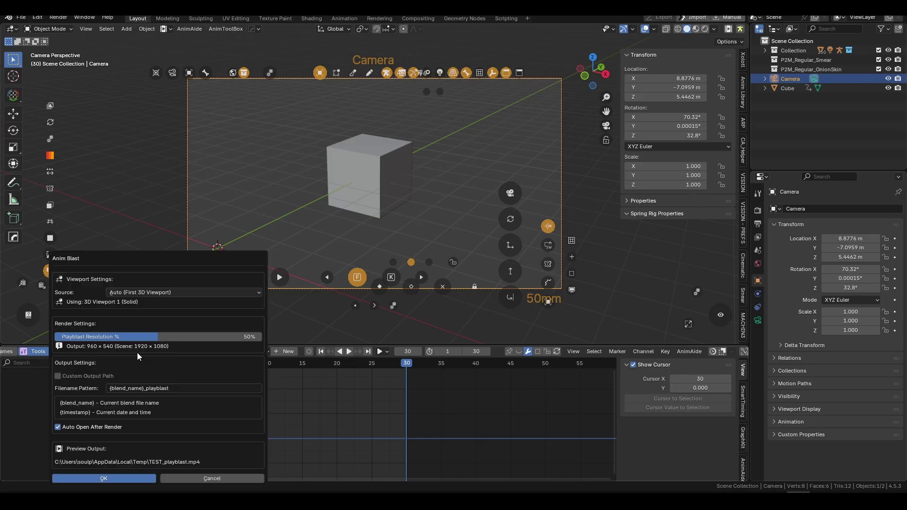
pyautogui.click(154, 292)
pyautogui.click(142, 315)
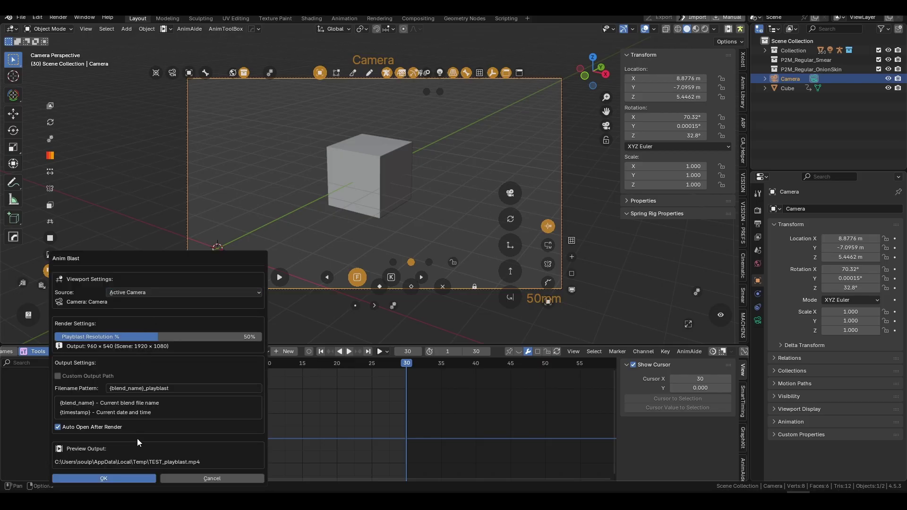
pyautogui.click(131, 474)
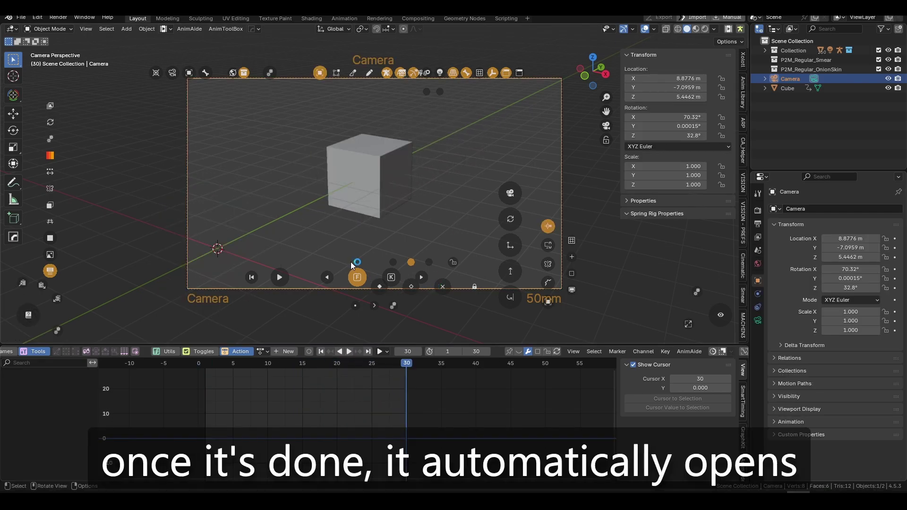
pyautogui.moveTo(187, 70); pyautogui.dragTo(312, 136)
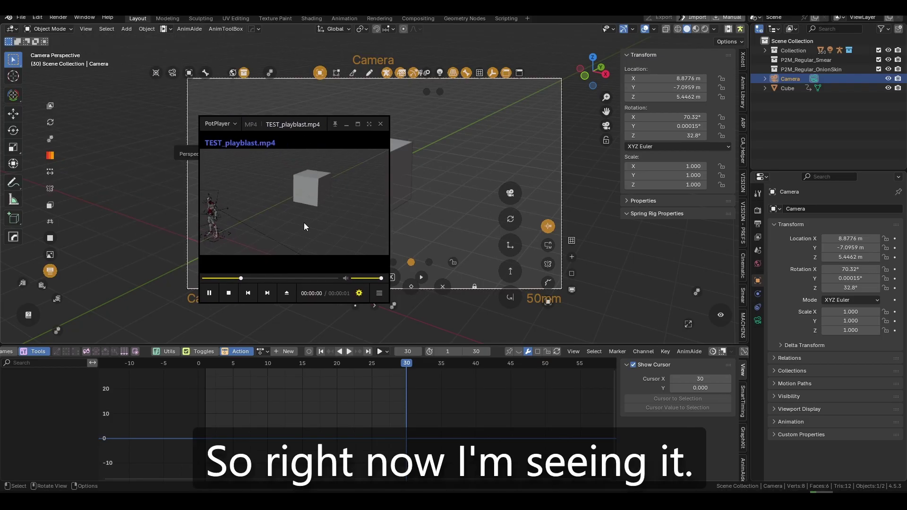
pyautogui.click(378, 127)
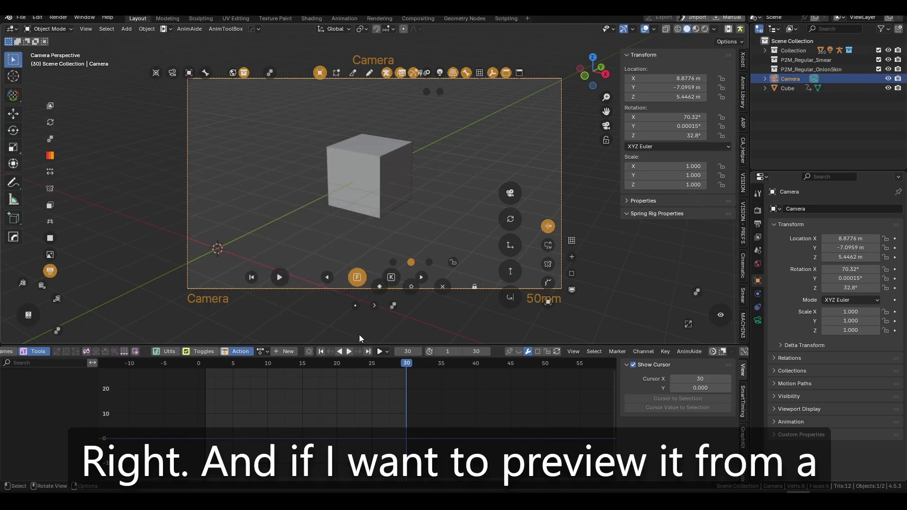
# Leave the camera view for a different angle and render an Anim Blast playblast with Auto (First 3D Viewport) as the source
pyautogui.moveTo(374, 251); pyautogui.dragTo(326, 269, button='middle')
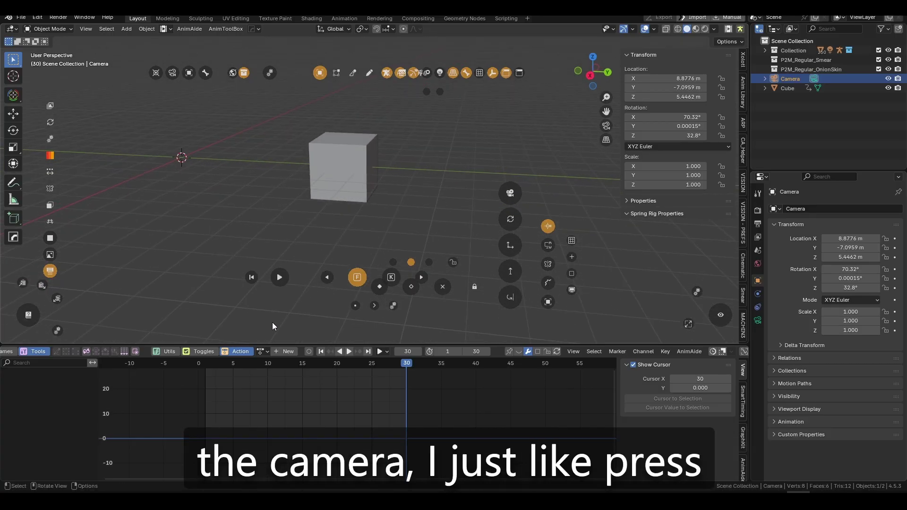
pyautogui.click(135, 352)
pyautogui.click(172, 292)
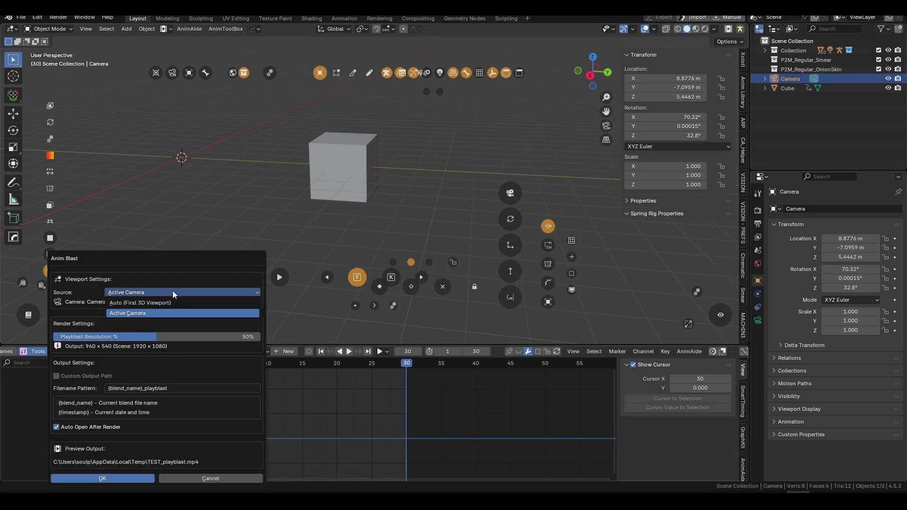
pyautogui.click(153, 301)
pyautogui.click(102, 479)
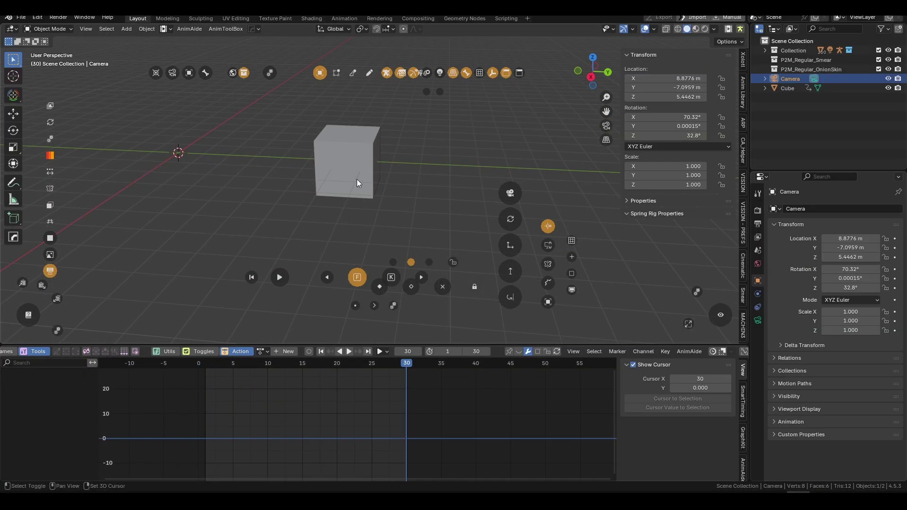
# Hide the viewport overlays and change the viewport lighting to MatCap with a dark red matcap
pyautogui.click(645, 29)
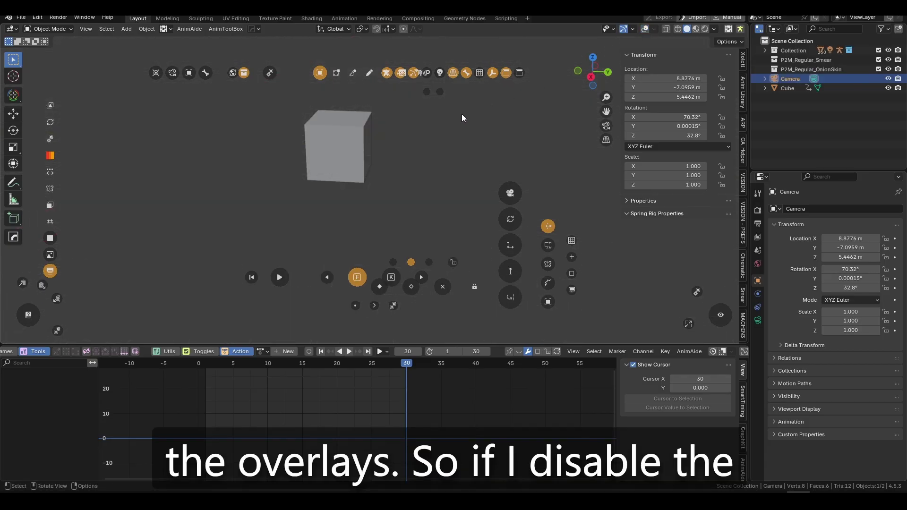
pyautogui.click(714, 29)
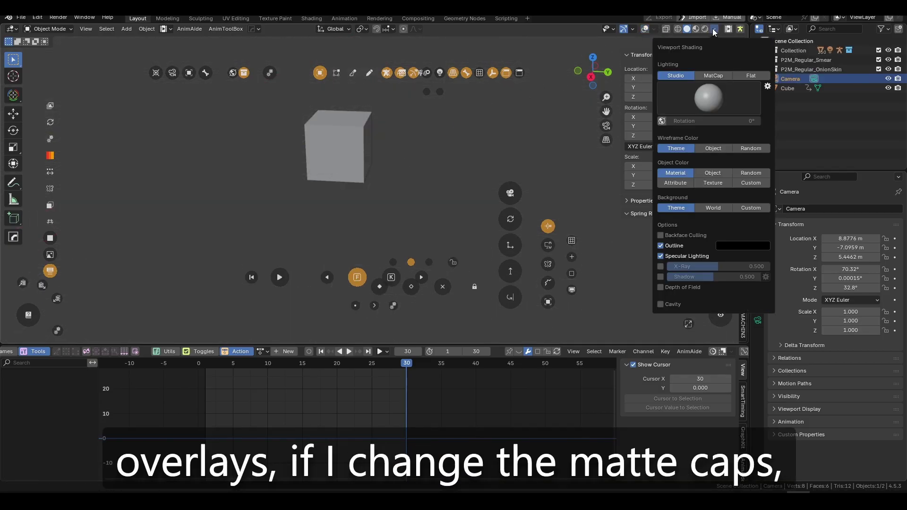
pyautogui.click(701, 90)
pyautogui.click(714, 77)
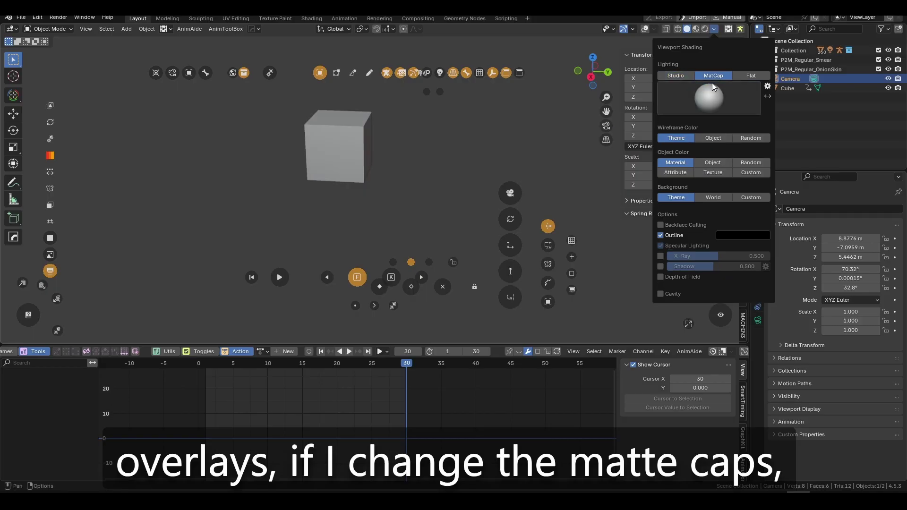
pyautogui.click(712, 88)
pyautogui.click(712, 155)
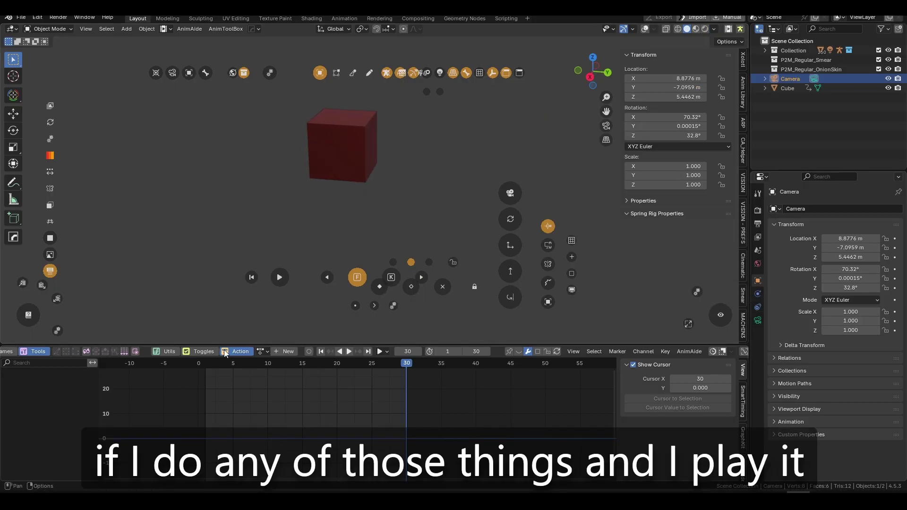
# Render an Anim Blast playblast of the red MatCap viewport without overlays, using Auto (First 3D Viewport) as the source
pyautogui.click(136, 351)
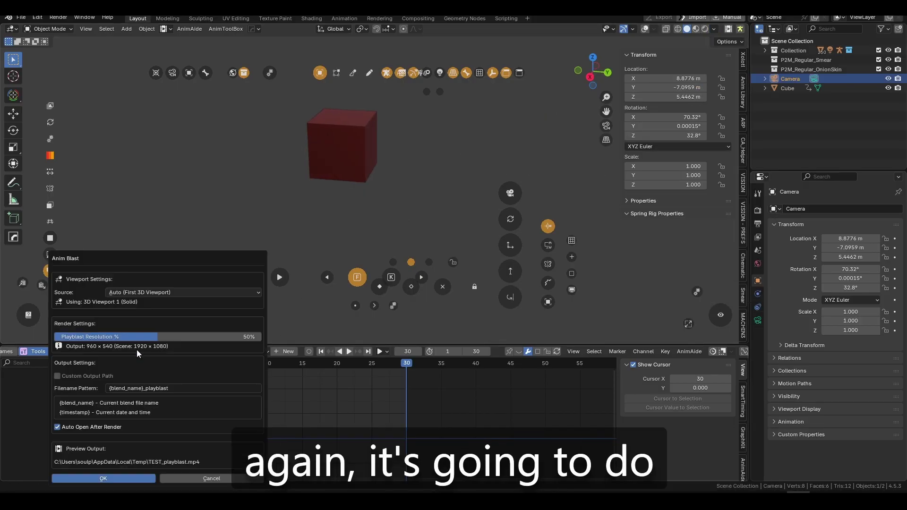
pyautogui.click(124, 477)
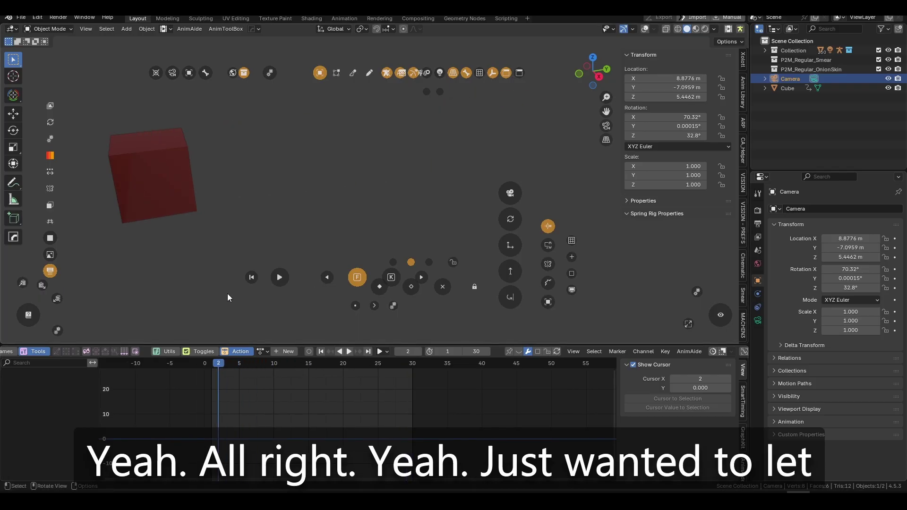
# Turn the viewport overlays back on, look through the camera, and return to a free perspective view
pyautogui.moveTo(247, 246); pyautogui.dragTo(357, 223, button='middle')
pyautogui.click(645, 29)
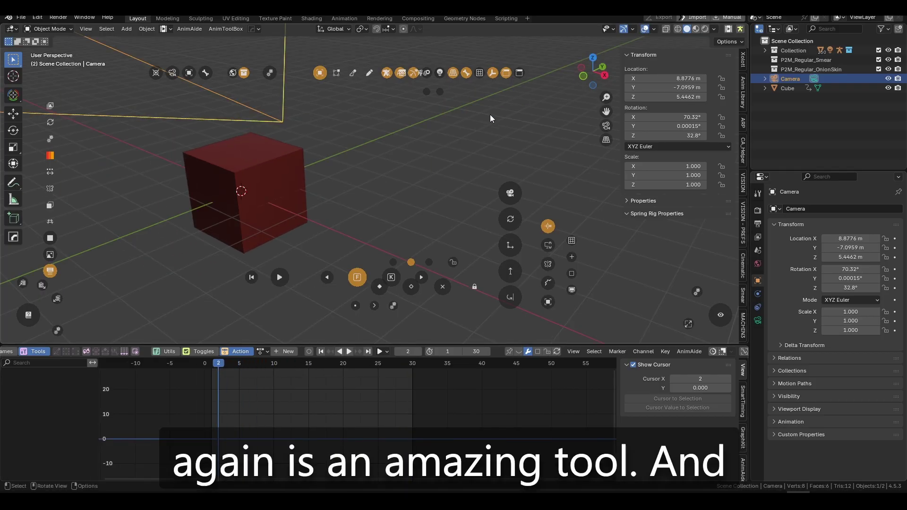
pyautogui.moveTo(490, 114); pyautogui.dragTo(437, 170, button='middle')
pyautogui.press('KP_0')
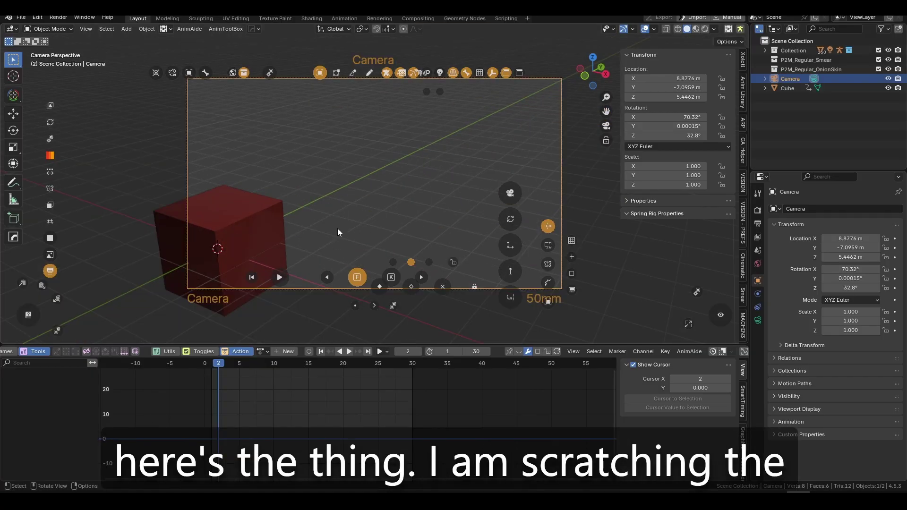
pyautogui.moveTo(337, 228); pyautogui.dragTo(282, 335, button='middle')
# Reveal the hidden character rig, hide the cube, and make P2M_Regular_Rig the active object with nothing left selected
pyautogui.click(332, 207)
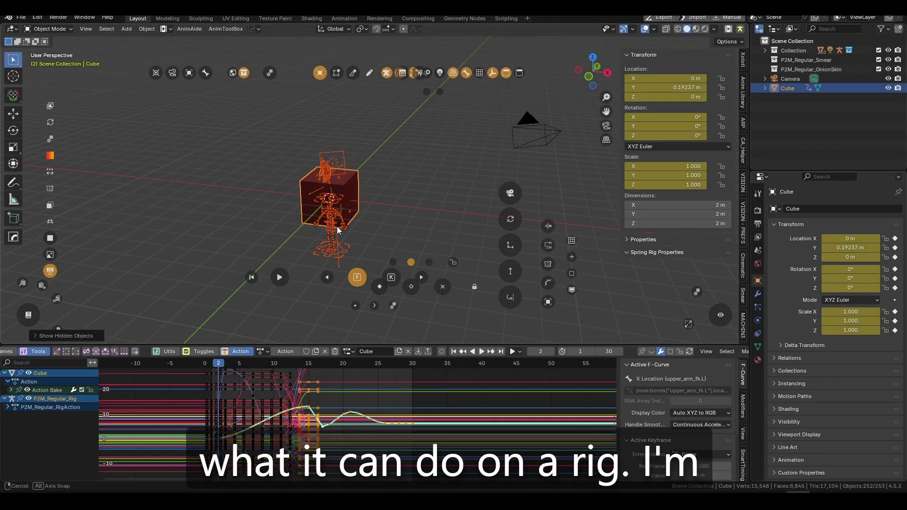
pyautogui.moveTo(337, 226); pyautogui.dragTo(308, 253, button='middle')
pyautogui.press('h')
pyautogui.click(271, 180)
pyautogui.scroll(2, 279, 211)
pyautogui.click(279, 212)
pyautogui.click(268, 225)
pyautogui.click(307, 254)
pyautogui.click(280, 243)
pyautogui.click(292, 263)
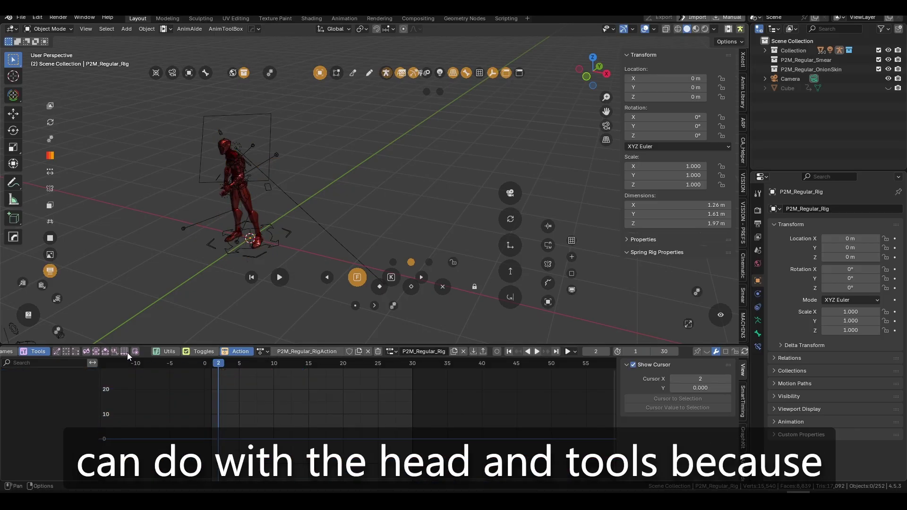
# Collapse the Tools section in the Graph Editor header and show the onion skinning control there
pyautogui.click(41, 351)
pyautogui.hscroll(-4, 118, 353)
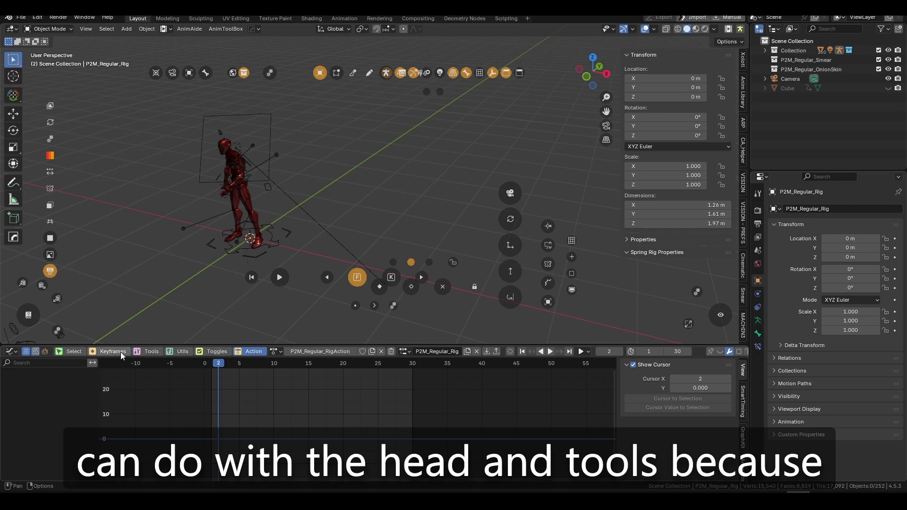
pyautogui.click(44, 353)
pyautogui.click(244, 263)
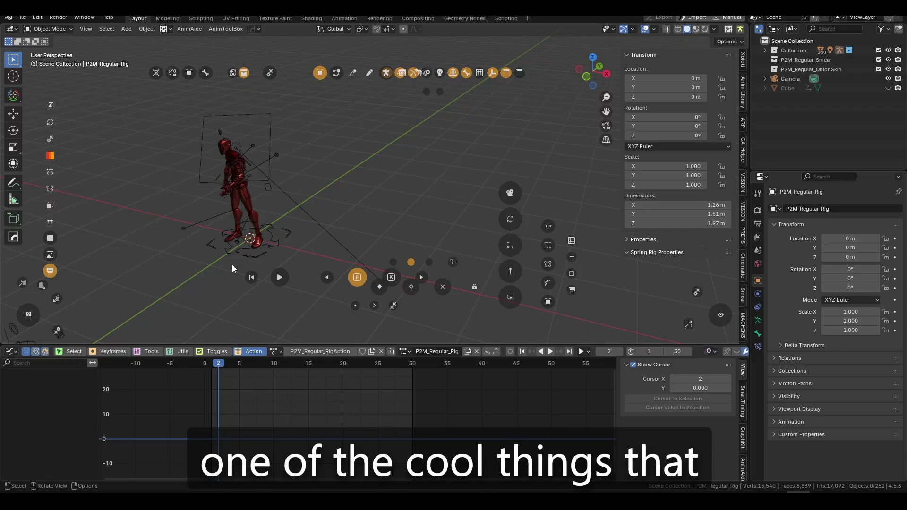
# Switch the Graph Editor area to the Dope Sheet and show the onion skinning control in its header with Tools collapsed
pyautogui.scroll(2, 205, 306)
pyautogui.scroll(3, 205, 311)
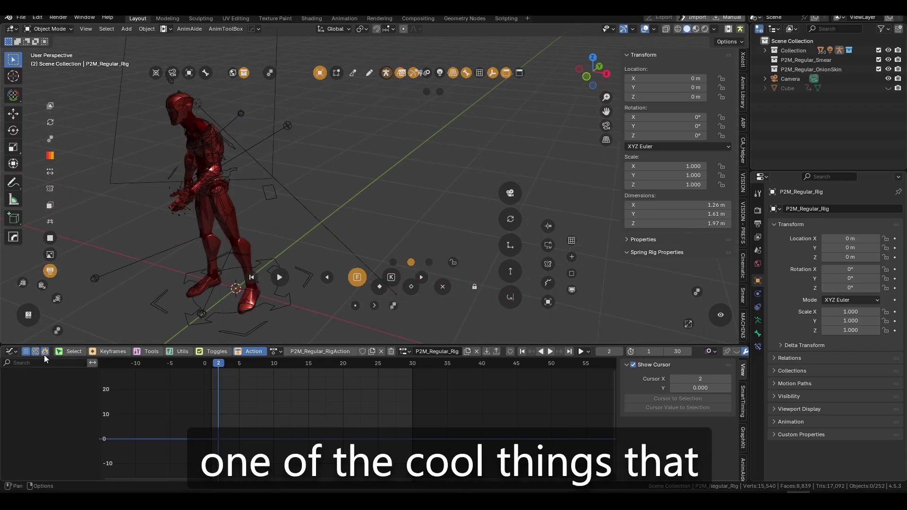
pyautogui.click(274, 352)
pyautogui.hotkey('ctrl', 'Tab')
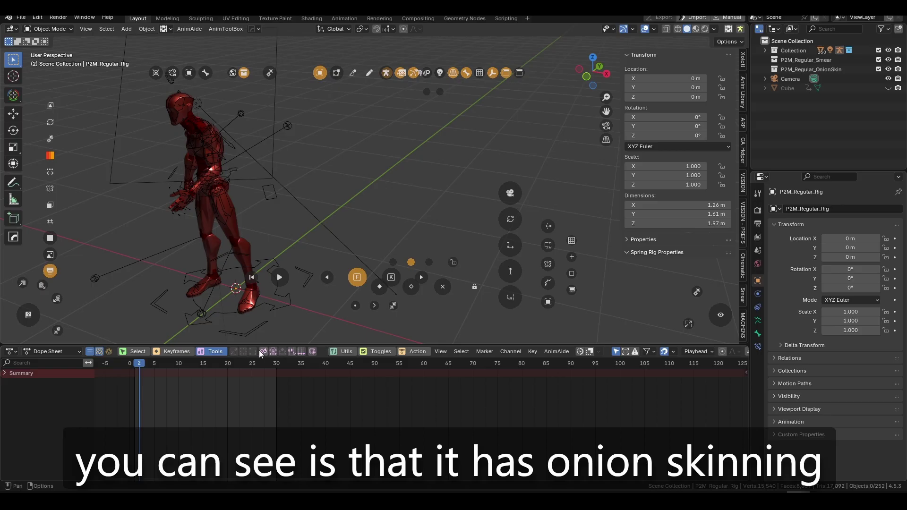
pyautogui.click(110, 352)
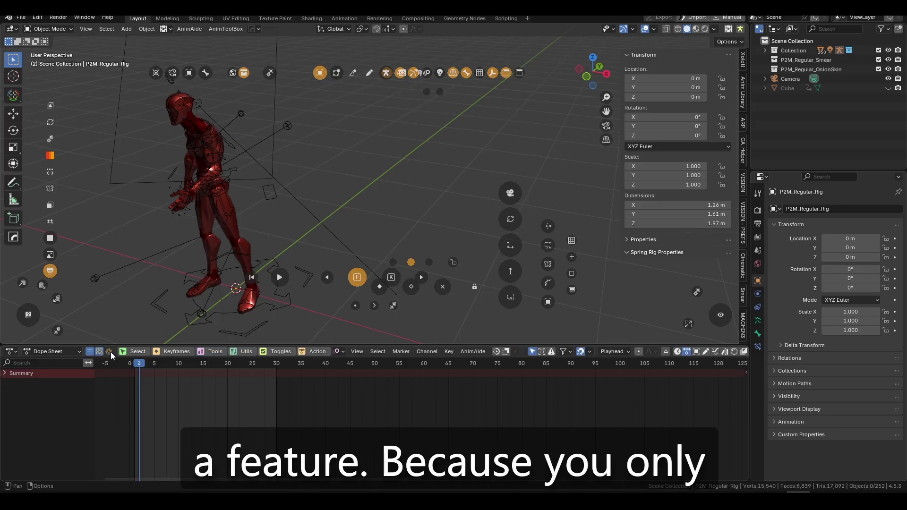
# Examine the AMP Armature Onion Skinning controls and their Elements list, then close them
pyautogui.click(339, 352)
pyautogui.click(340, 351)
pyautogui.click(340, 351)
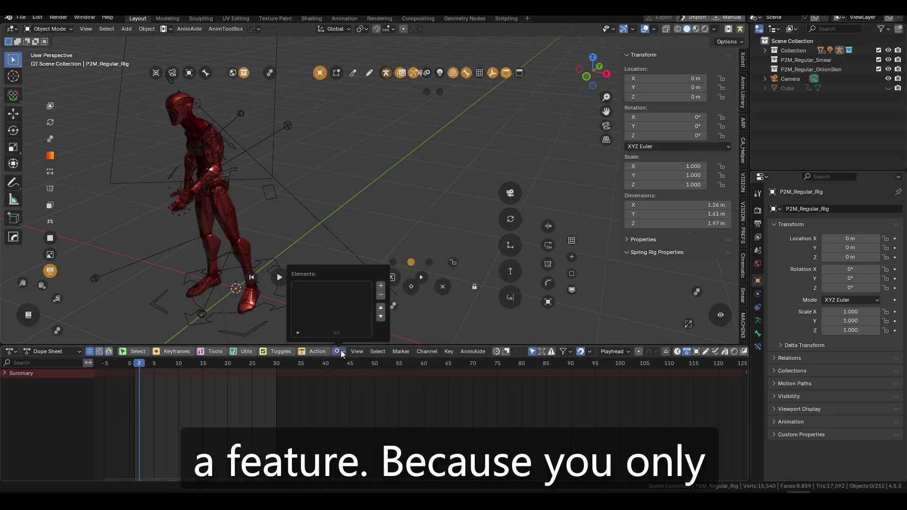
pyautogui.click(340, 352)
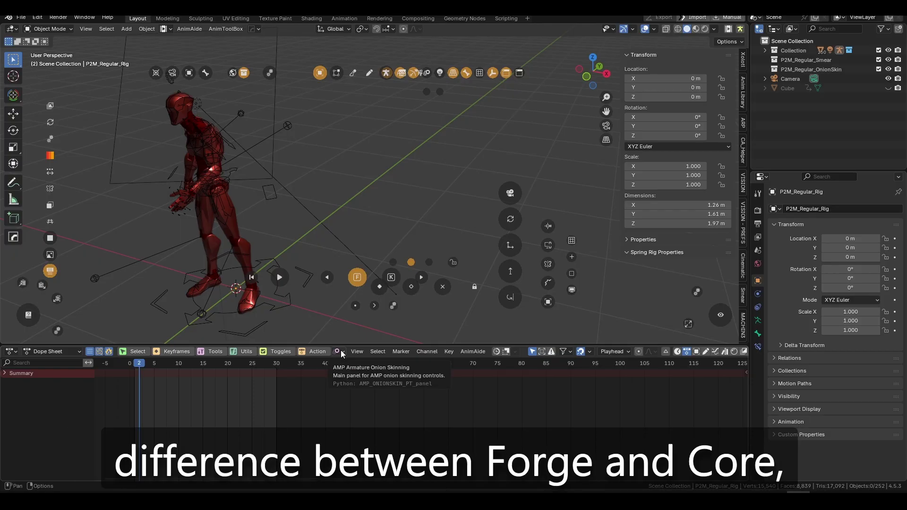
pyautogui.click(341, 350)
pyautogui.click(342, 350)
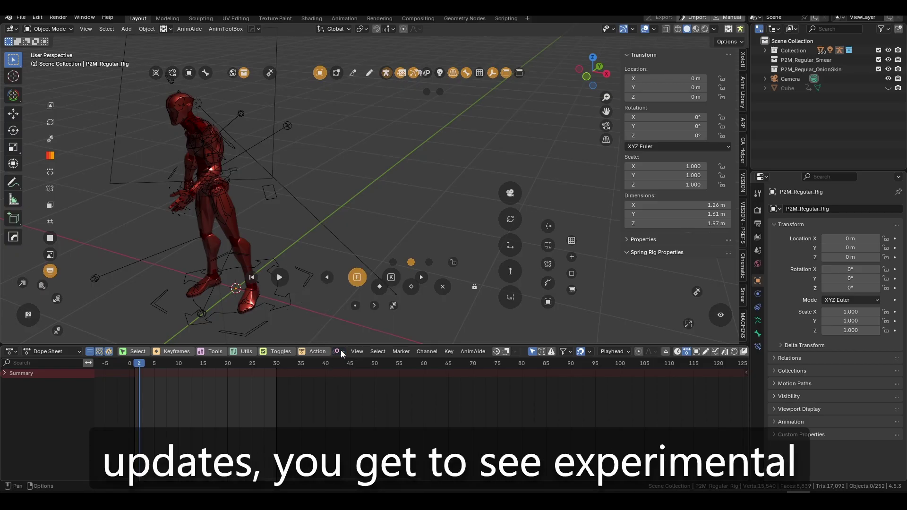
pyautogui.click(341, 352)
pyautogui.click(341, 352)
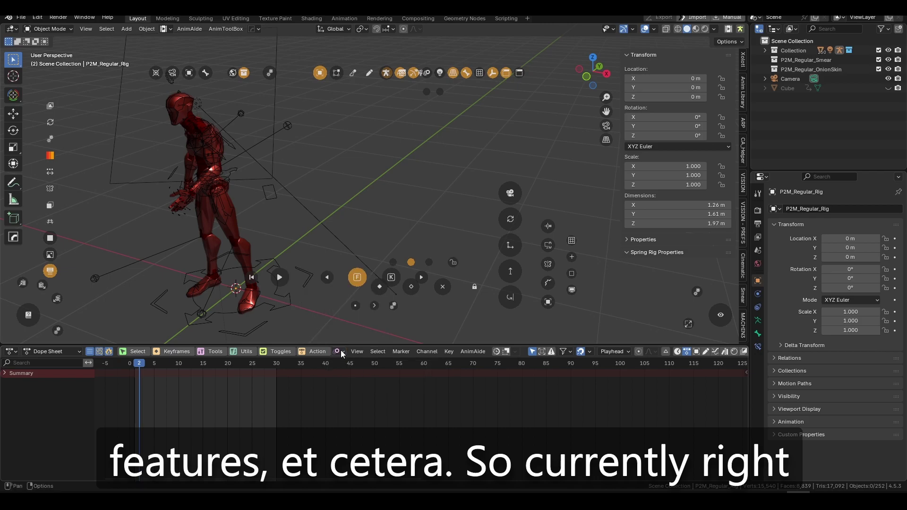
pyautogui.click(338, 351)
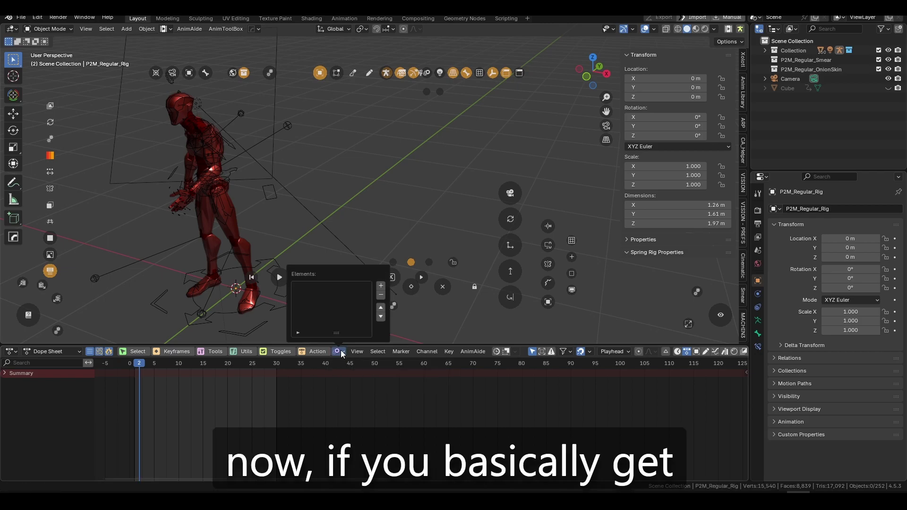
pyautogui.click(341, 352)
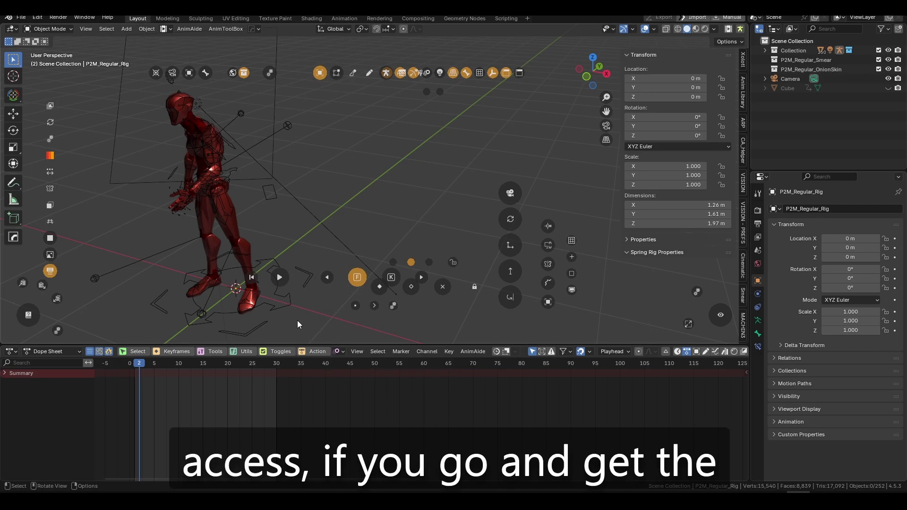
# Select the P2M_Regular_Rig character rig and expand the Keyframes section in the Dope Sheet header
pyautogui.click(285, 311)
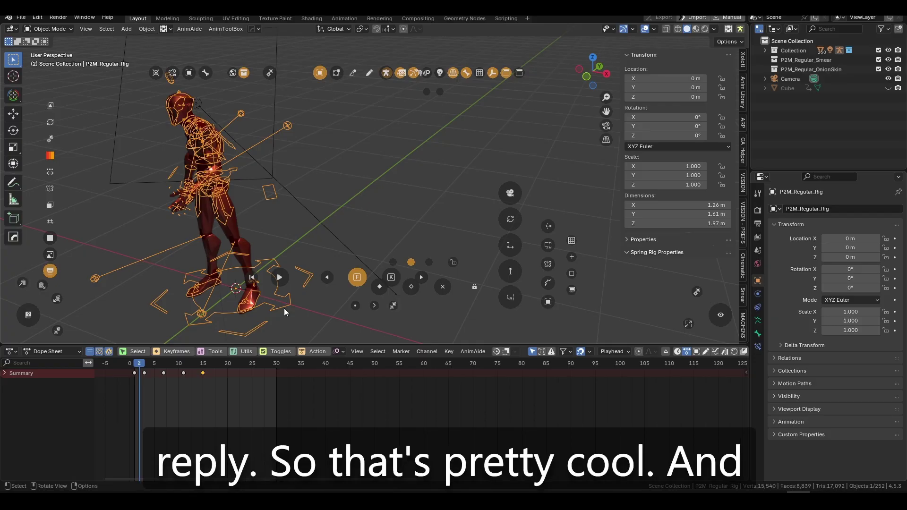
pyautogui.click(181, 354)
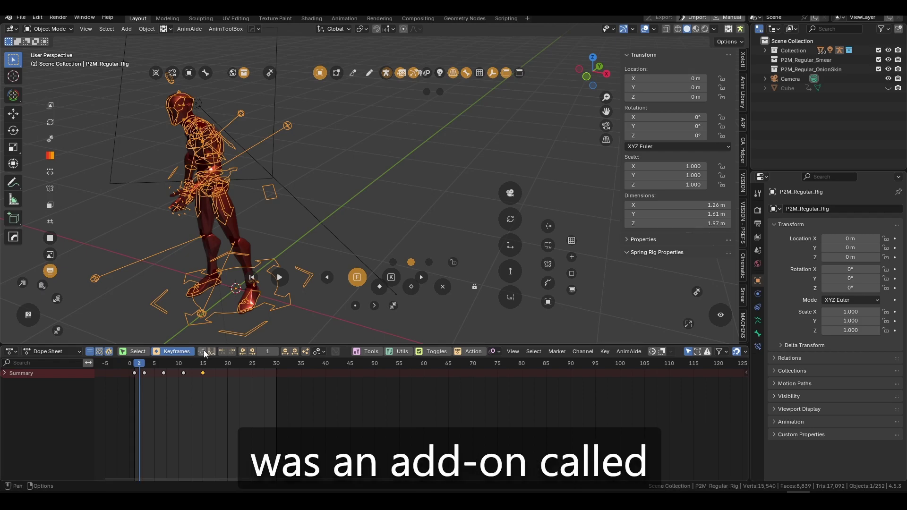
pyautogui.keyDown('shift'); pyautogui.moveTo(204, 338); pyautogui.dragTo(277, 319, button='middle'); pyautogui.keyUp('shift')
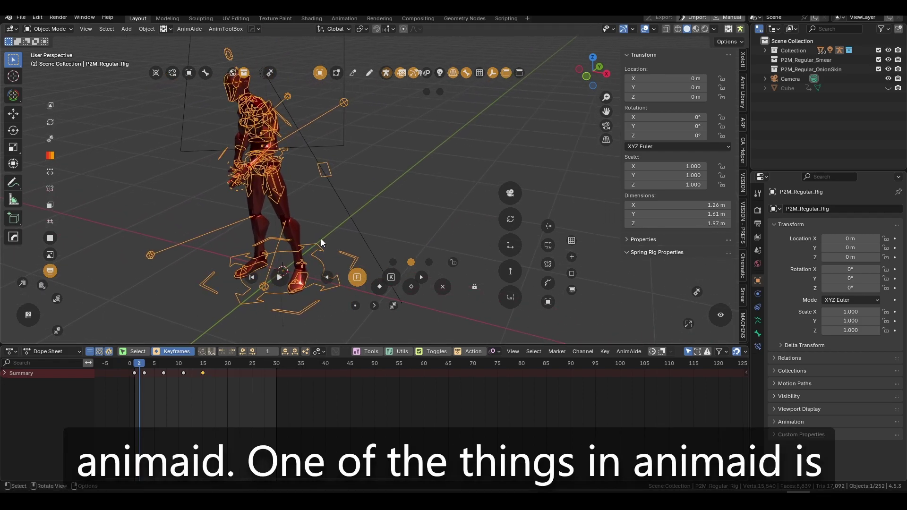
# Move the playhead to frame 5 and change the viewport lighting from MatCap to Studio
pyautogui.moveTo(139, 362); pyautogui.dragTo(155, 361)
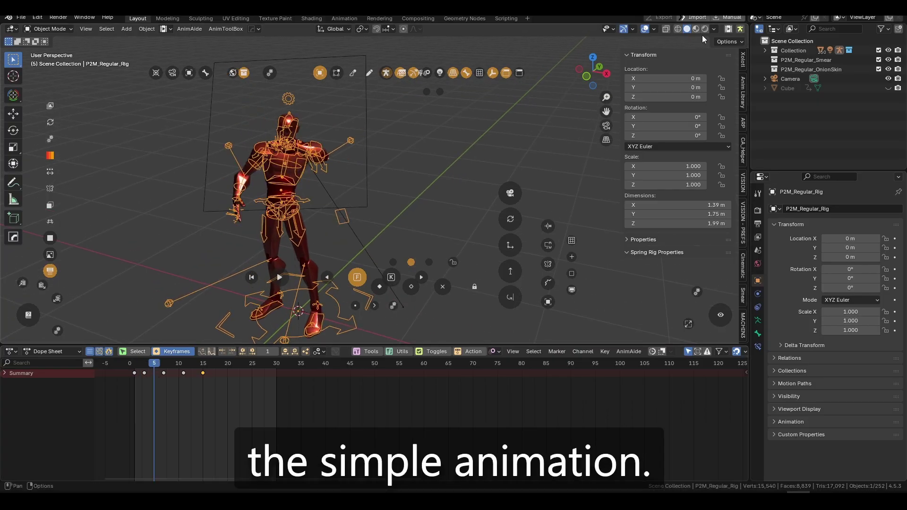
pyautogui.click(715, 29)
pyautogui.click(688, 73)
pyautogui.click(698, 92)
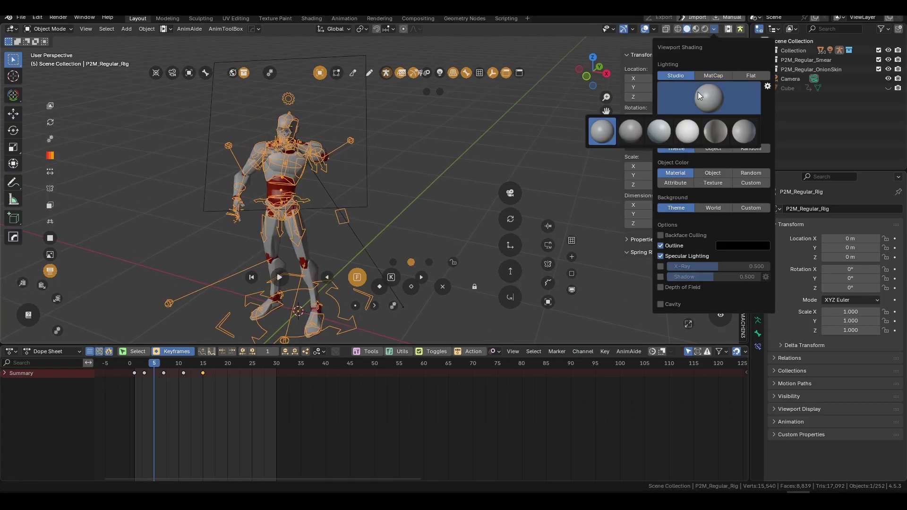
pyautogui.scroll(5, 388, 177)
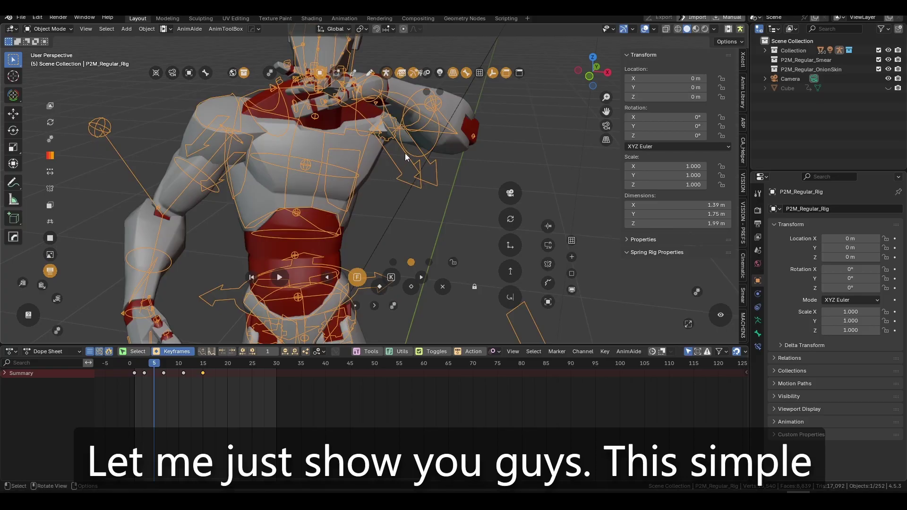
# Put the rig in Pose Mode and play its animation from frame 1, stopping at frame 9
pyautogui.hotkey('ctrl', 'Tab')
pyautogui.keyDown('shift'); pyautogui.moveTo(331, 192); pyautogui.dragTo(258, 262, button='middle'); pyautogui.keyUp('shift')
pyautogui.moveTo(137, 362); pyautogui.dragTo(135, 363)
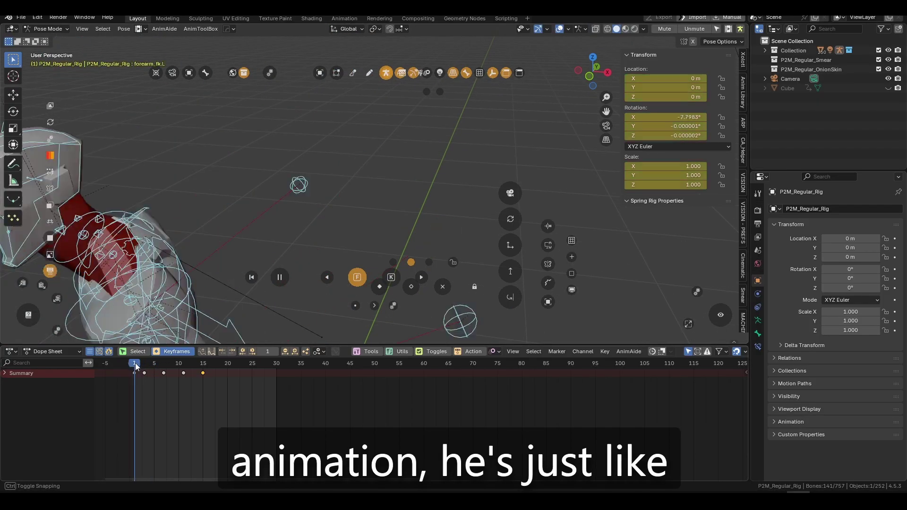
pyautogui.press('space')
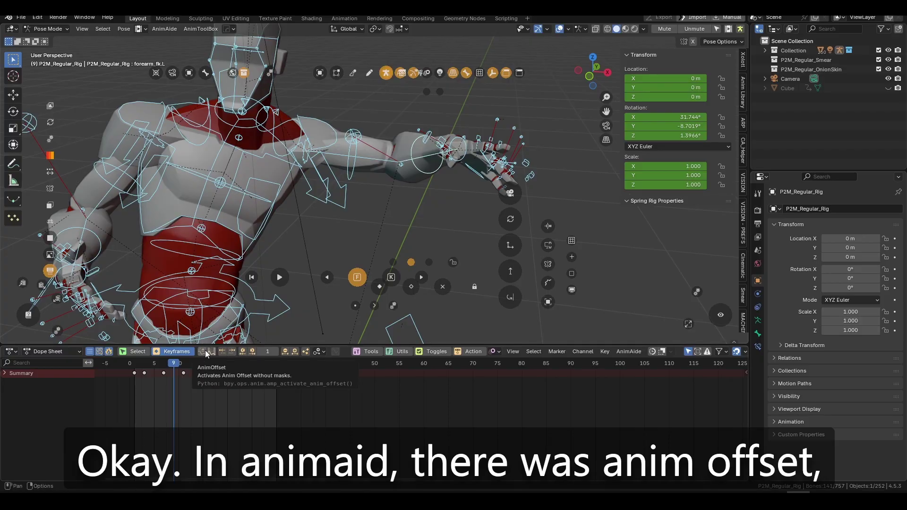
# Select the left upper arm bone upper_arm_fk.L in Pose Mode and activate AnimOffset without masks
pyautogui.scroll(-6, 343, 241)
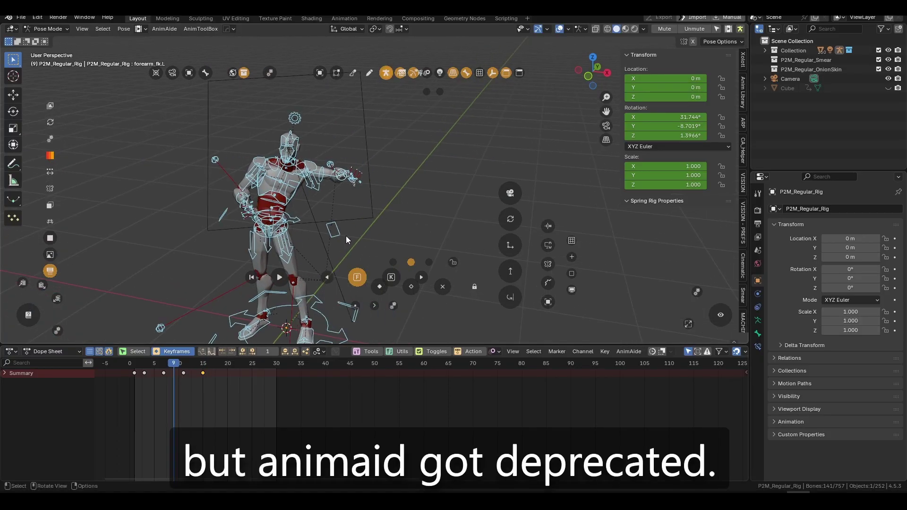
pyautogui.scroll(6, 346, 228)
pyautogui.hotkey('ctrl', 'Tab')
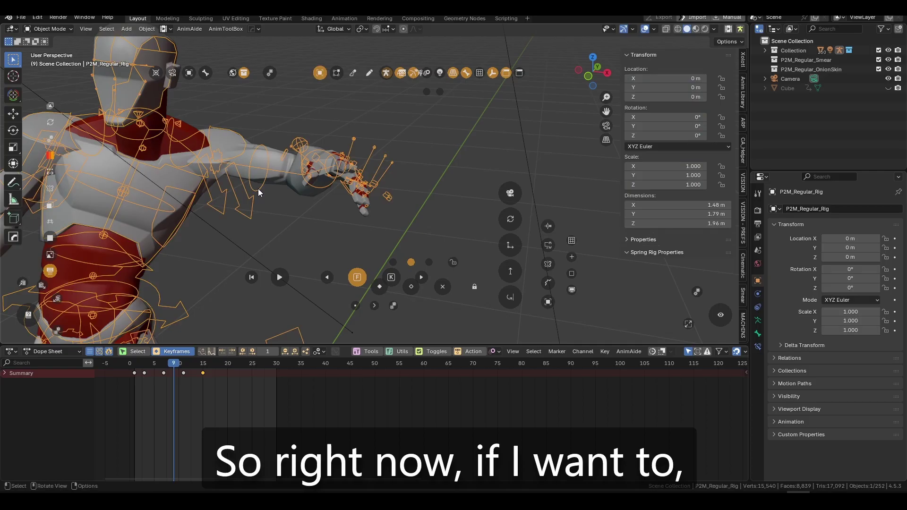
pyautogui.hotkey('ctrl', 'Tab')
pyautogui.click(202, 352)
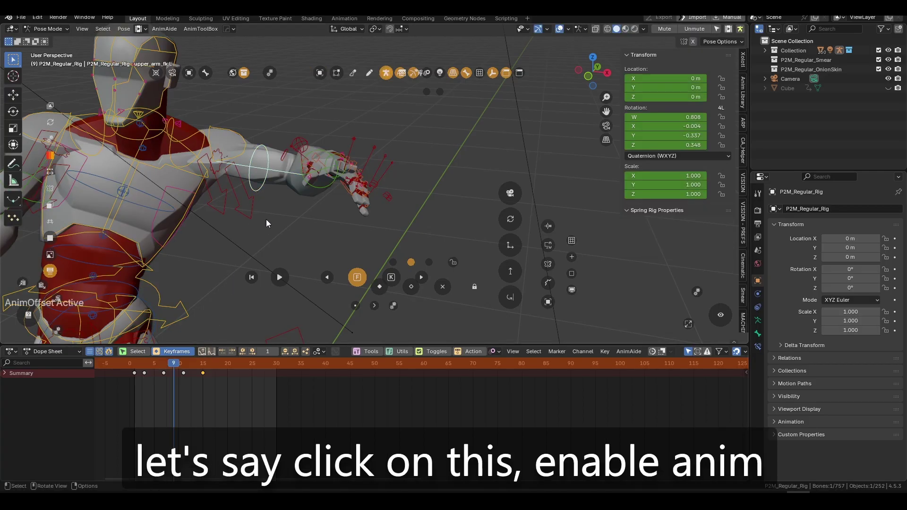
# Trackball-rotate the left upper arm bone down toward the body on frame 9, then deactivate AnimOffset
pyautogui.scroll(-5, 270, 219)
pyautogui.press('r')
pyautogui.press('r')
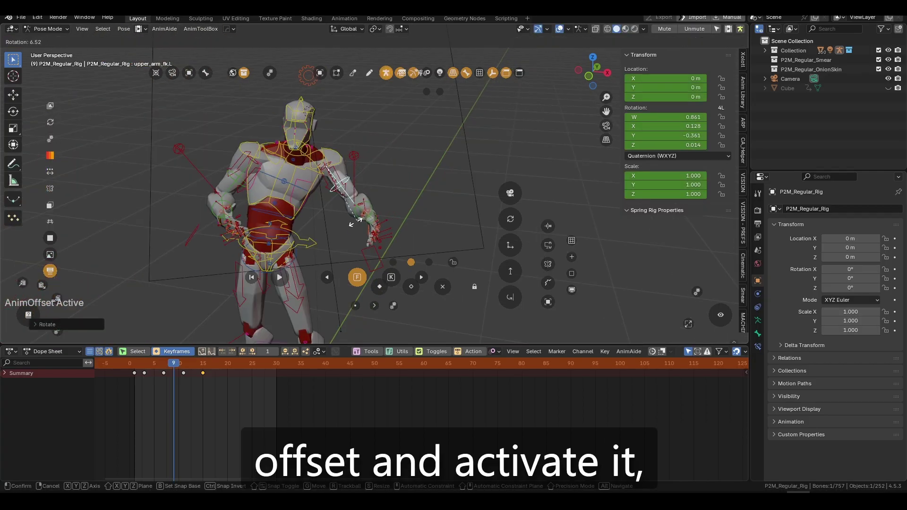
pyautogui.click(336, 236)
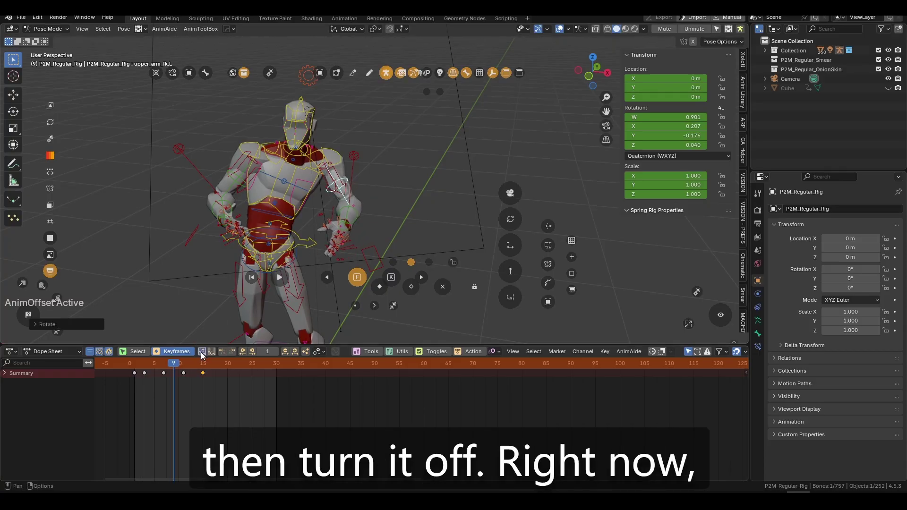
pyautogui.hotkey('shift', 'ctrl', 'o')
# Check the offset arm on frames 8 and 9, undo the arm offset, and return the rig to Object Mode
pyautogui.moveTo(173, 364)
pyautogui.mouseDown()
pyautogui.moveTo(140, 370)
pyautogui.moveTo(192, 371)
pyautogui.moveTo(169, 371)
pyautogui.mouseUp()
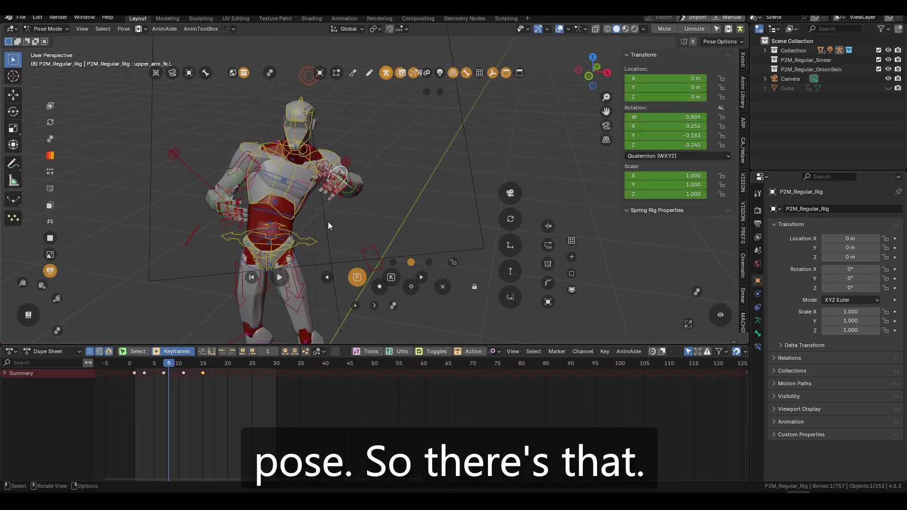
pyautogui.press('Right')
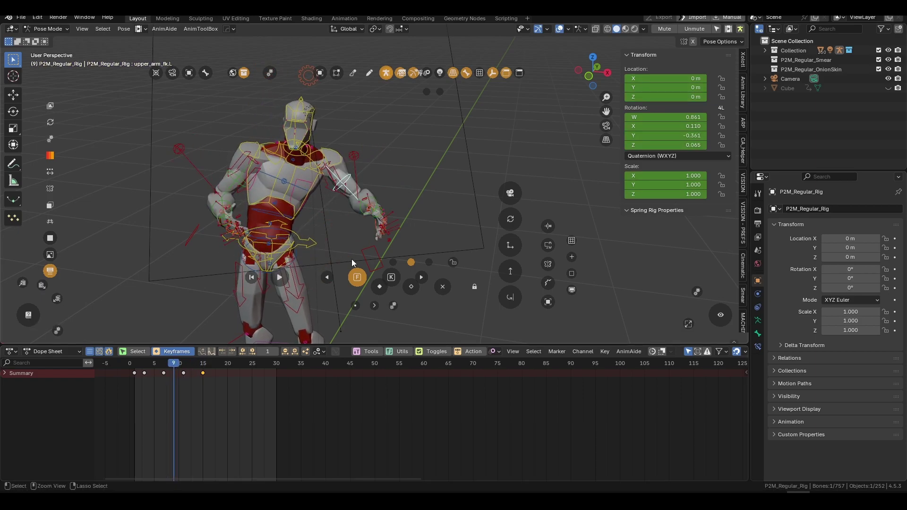
pyautogui.hotkey('ctrl', 'Tab')
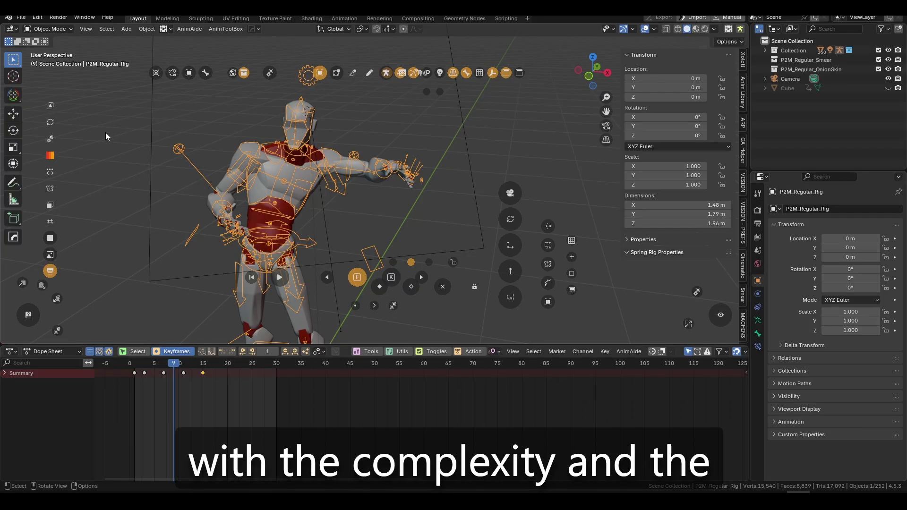
# Bring the whole character into view and collapse the Keyframes section in the Dope Sheet header
pyautogui.moveTo(214, 291); pyautogui.dragTo(290, 238, button='middle')
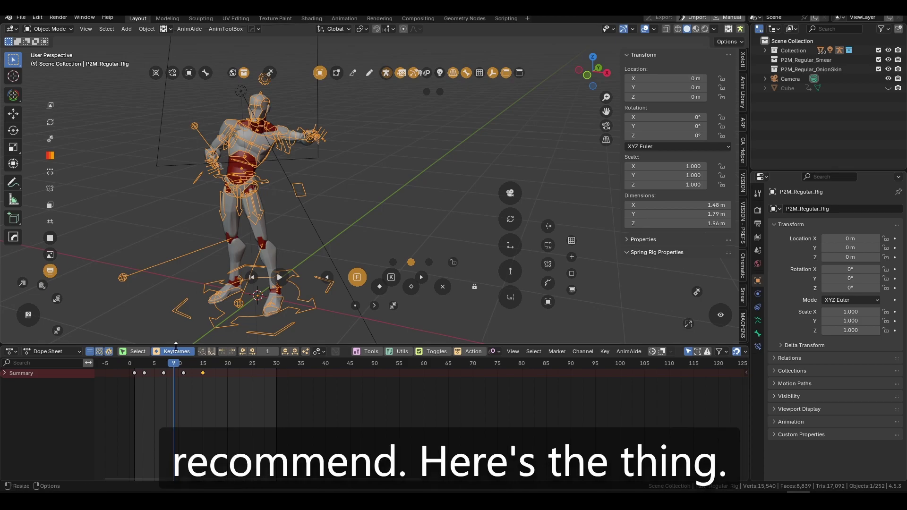
pyautogui.scroll(-5, 213, 351)
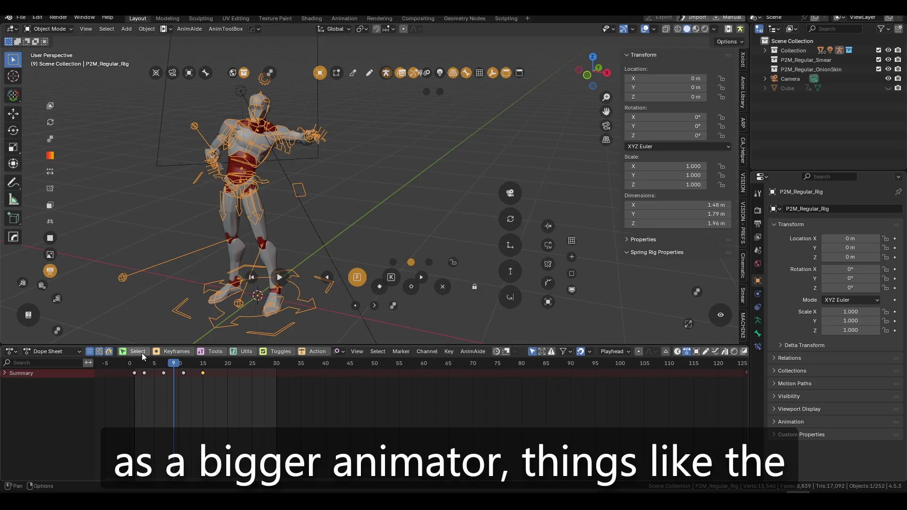
# Switch the Dope Sheet to the Graph Editor and inspect the Select tools in its header, leaving that section collapsed
pyautogui.hotkey('ctrl', 'Tab')
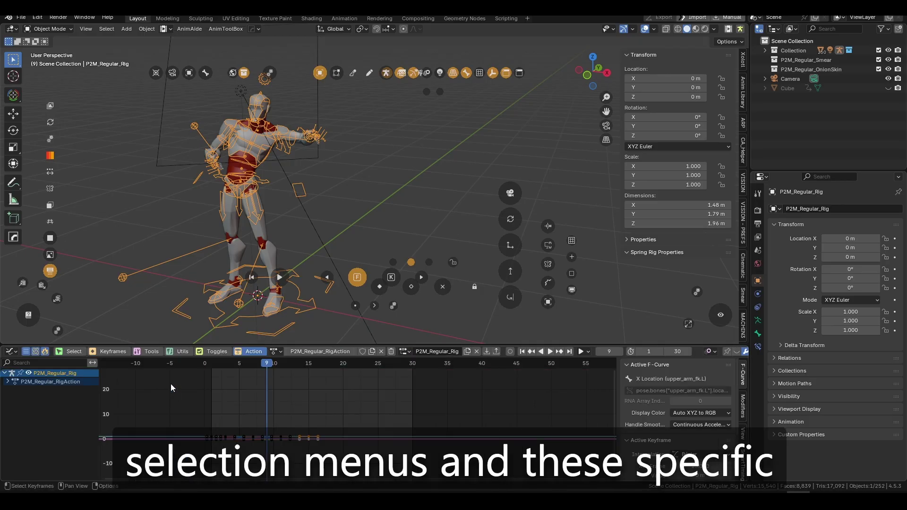
pyautogui.click(72, 350)
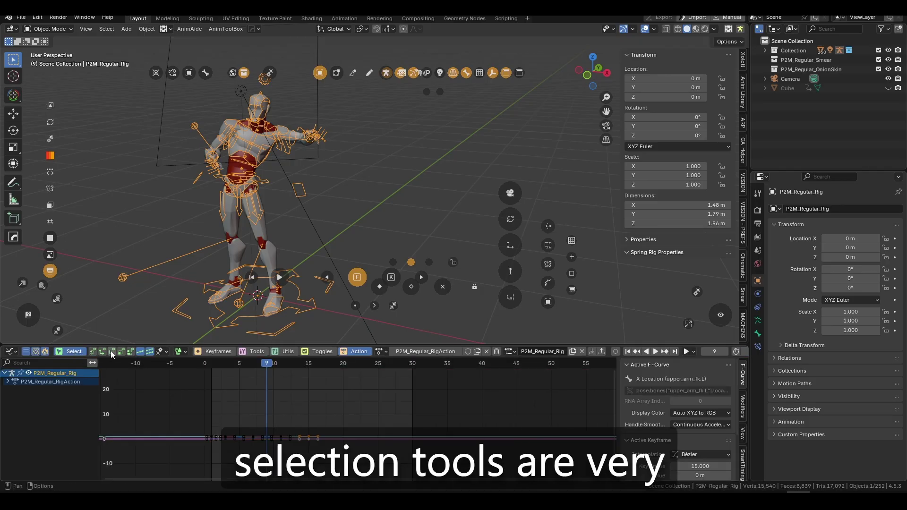
pyautogui.click(75, 352)
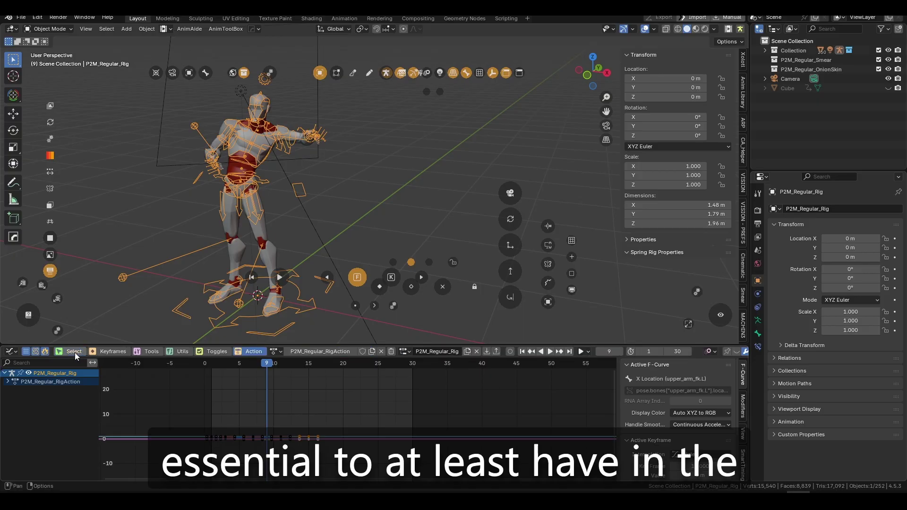
# Expand and collapse the Keyframes, Utils and Tools sections of the Graph Editor header to examine their tools
pyautogui.click(109, 351)
pyautogui.click(117, 352)
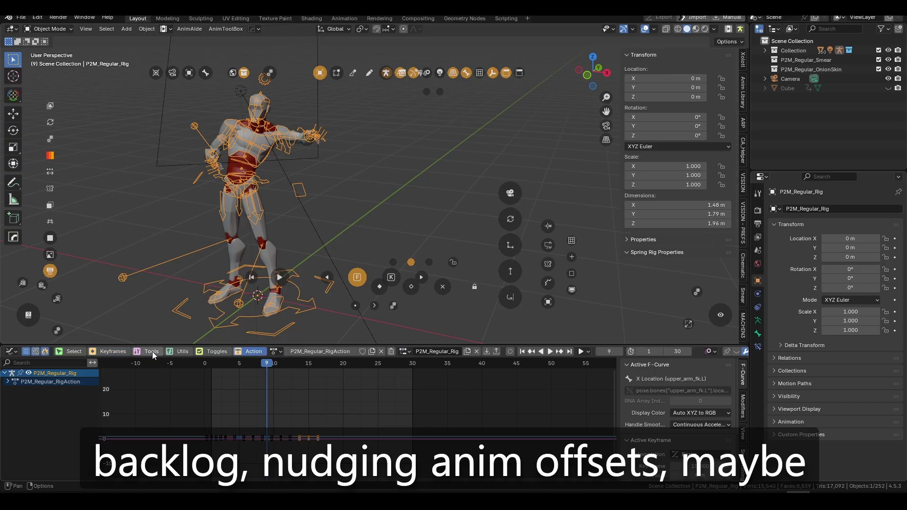
pyautogui.click(171, 352)
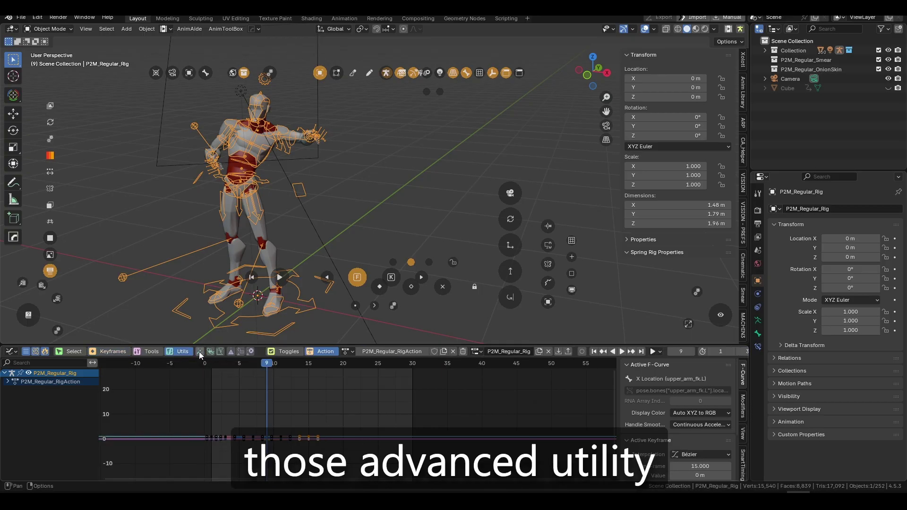
pyautogui.click(181, 352)
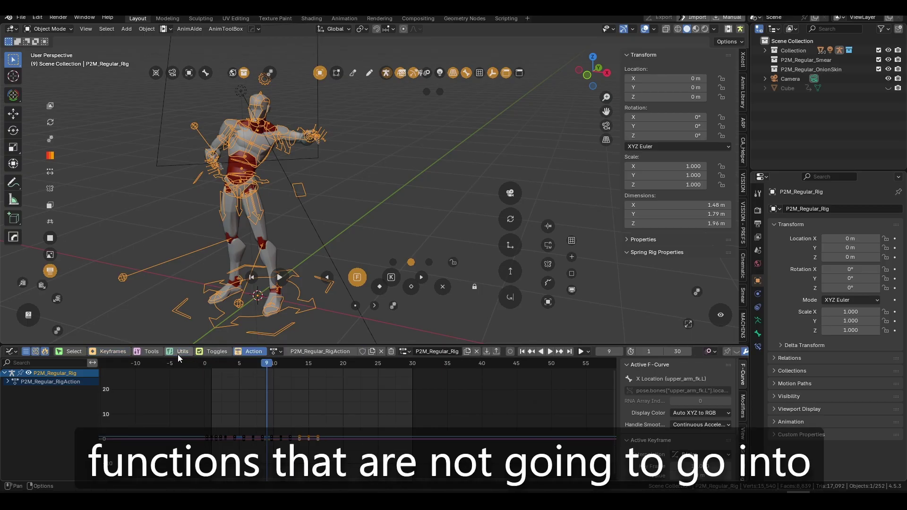
pyautogui.click(151, 352)
pyautogui.click(147, 353)
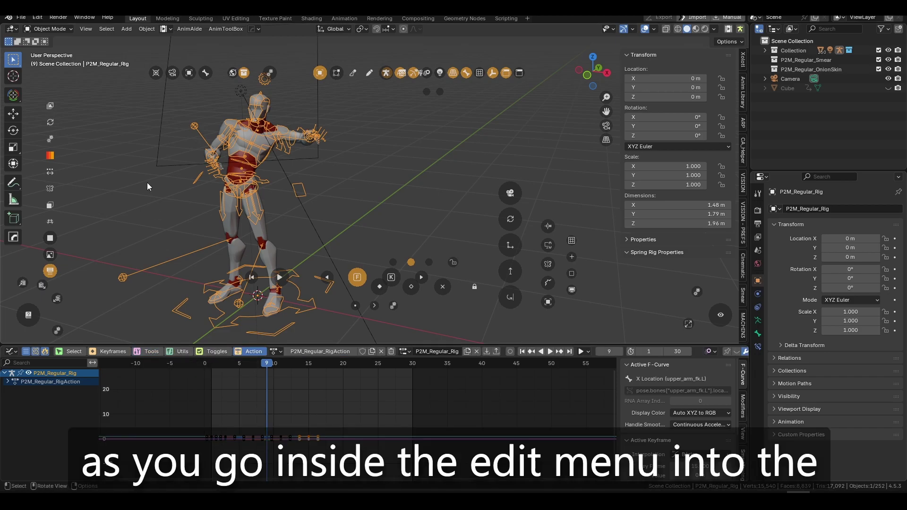
# Review the UI - Panels configuration of the AniMate Pro Forge add-on in the Preferences, then close the window
pyautogui.click(40, 17)
pyautogui.click(69, 148)
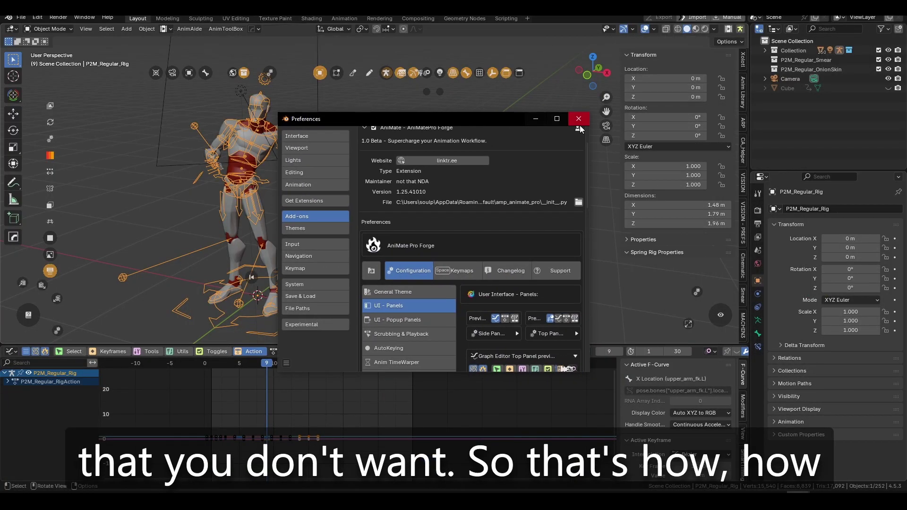
pyautogui.click(583, 123)
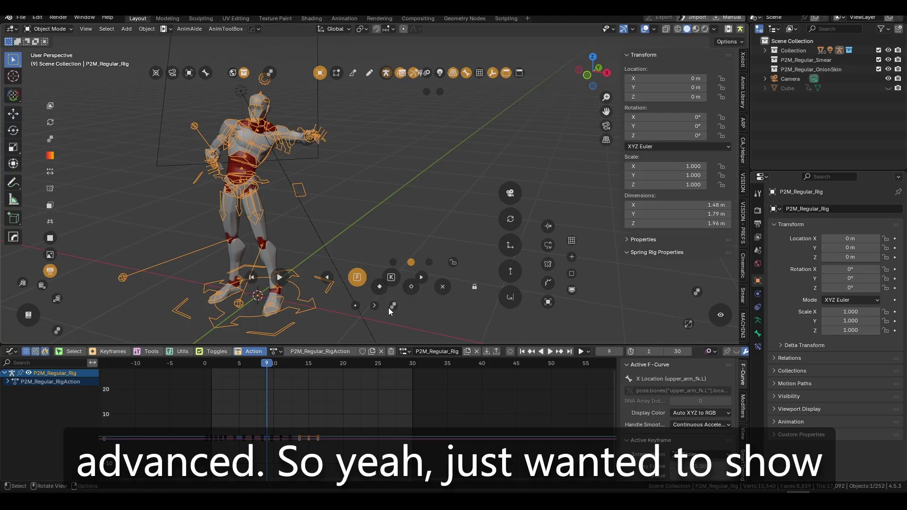
pyautogui.moveTo(271, 284); pyautogui.dragTo(355, 220, button='middle')
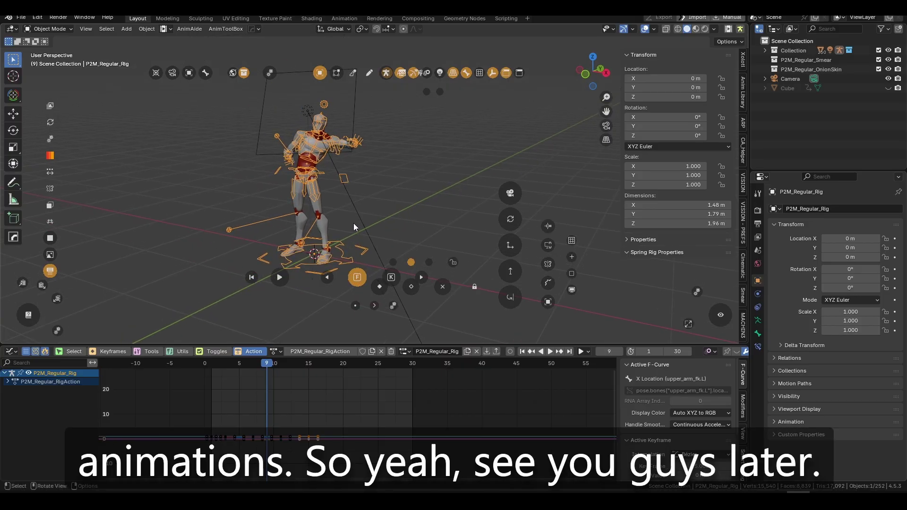